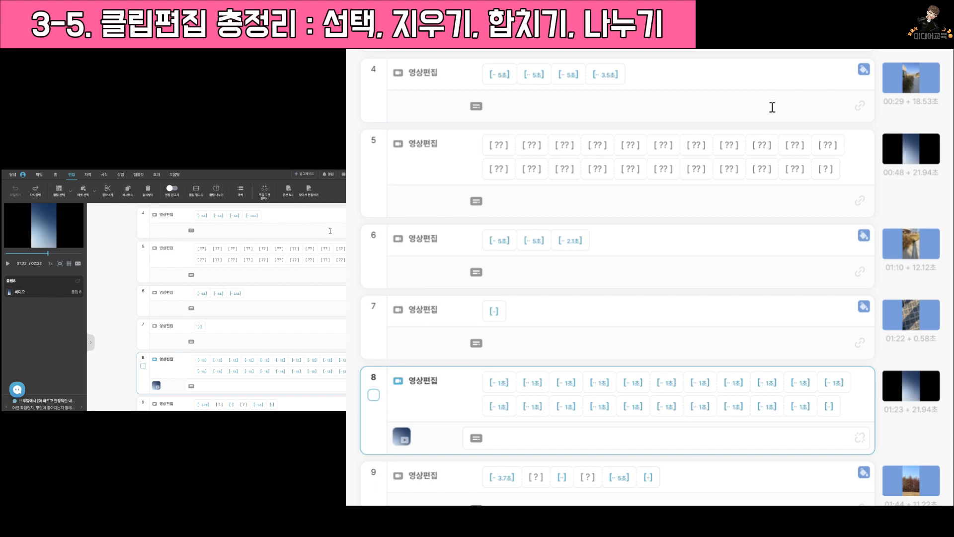
- Select the current clip, clip 8, with the clip selection command, make clip 5 active, and clear the selection
mouse_move(767, 124)
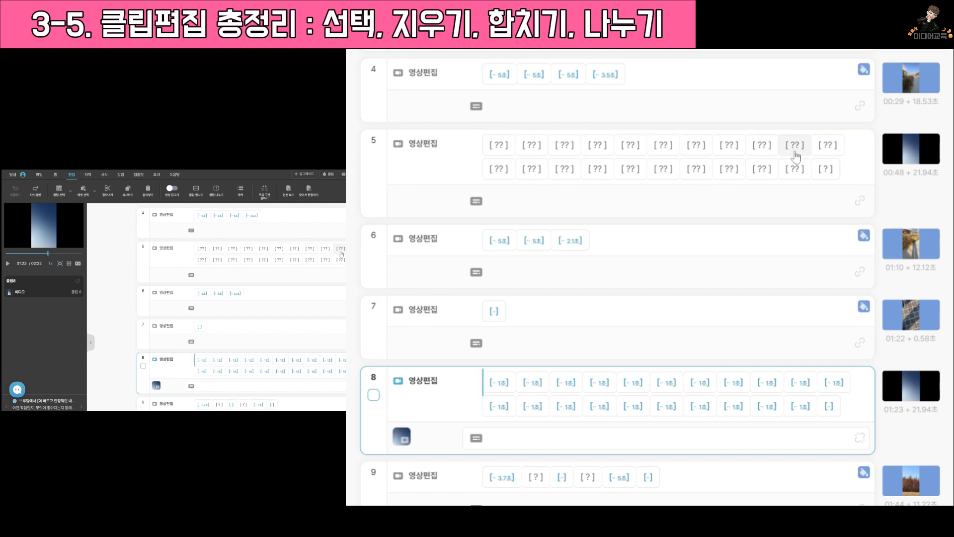
mouse_move(797, 151)
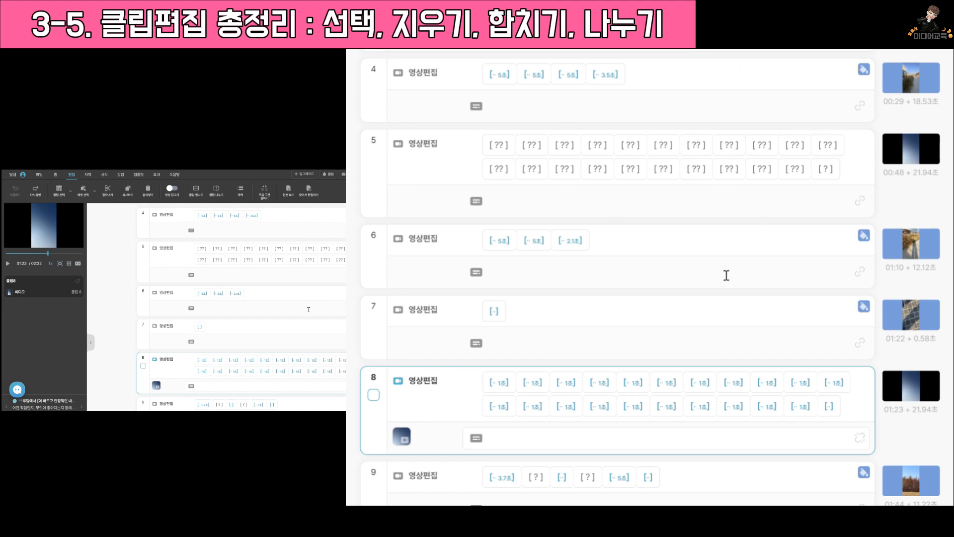
mouse_move(491, 293)
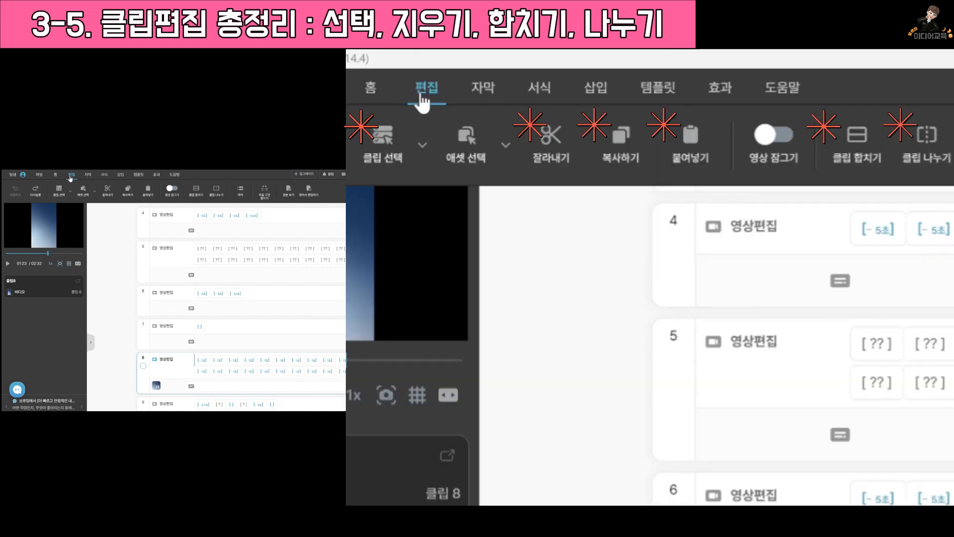
left_click(423, 102)
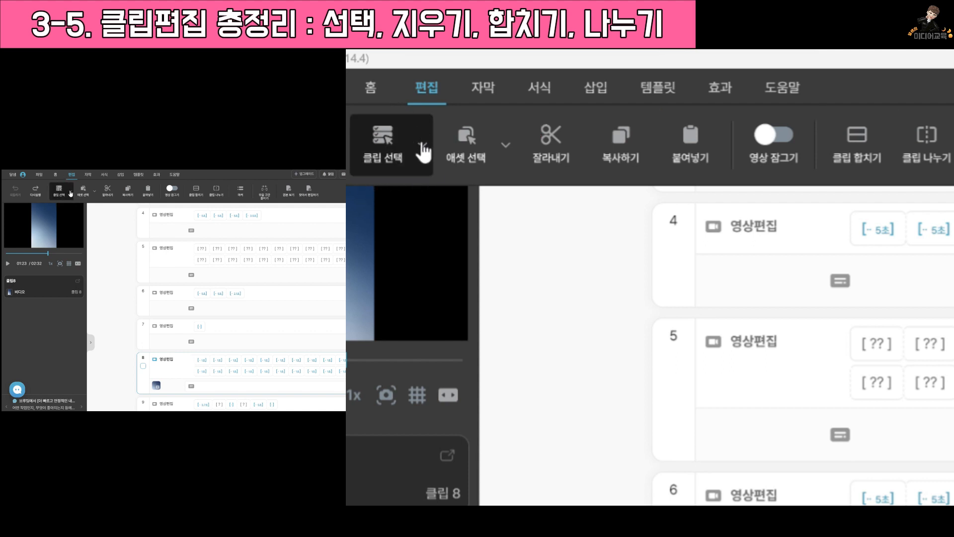
left_click(423, 149)
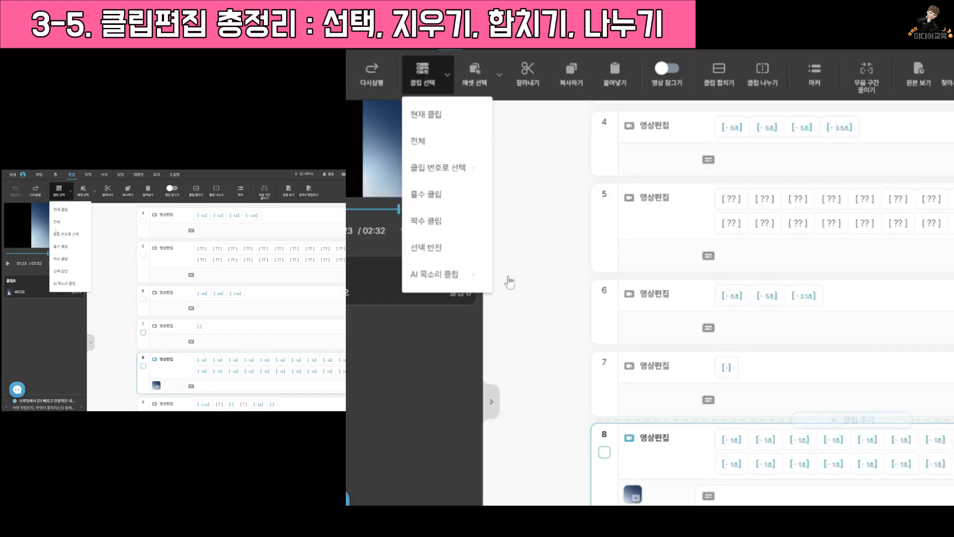
left_click(435, 124)
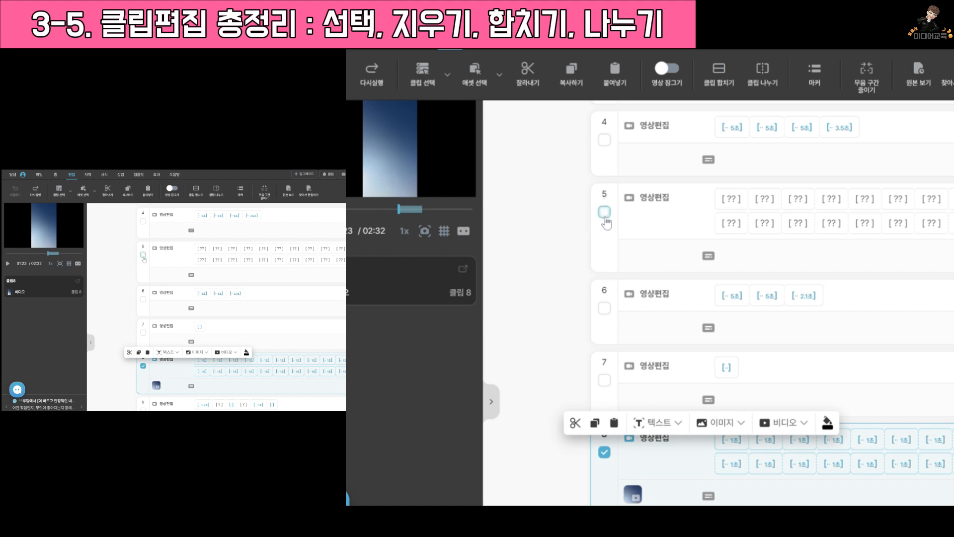
left_click(605, 213)
left_click(605, 213)
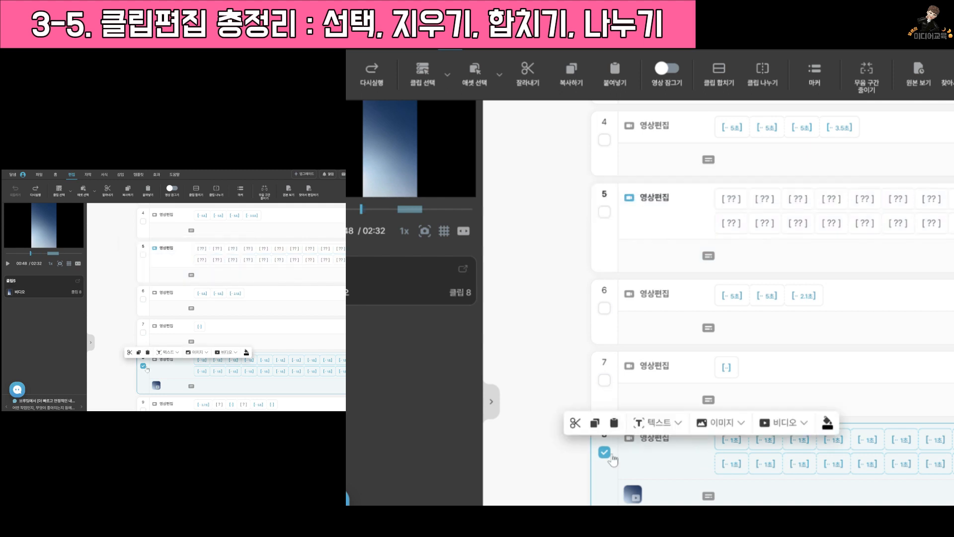
left_click(604, 452)
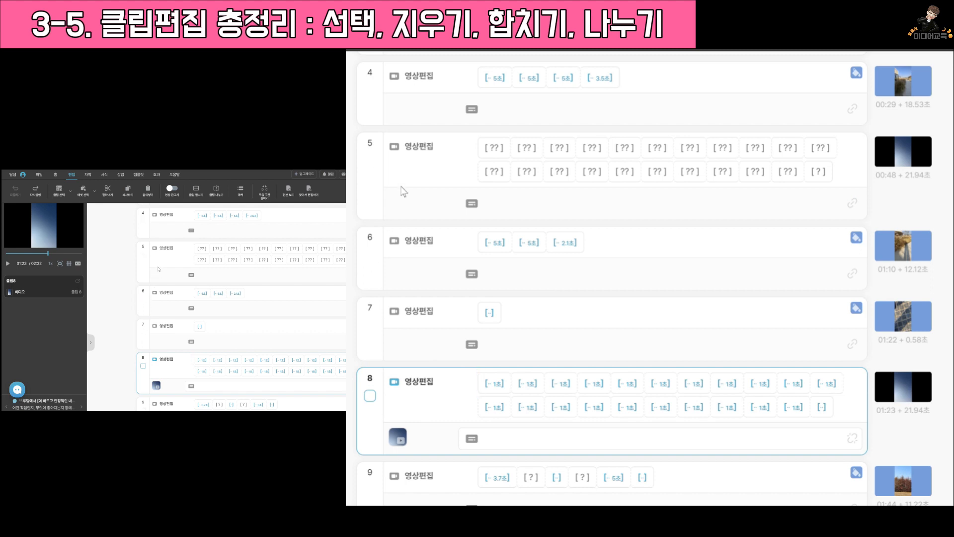
- Select the whole of clip 8 and cut it from the clip list
mouse_move(366, 245)
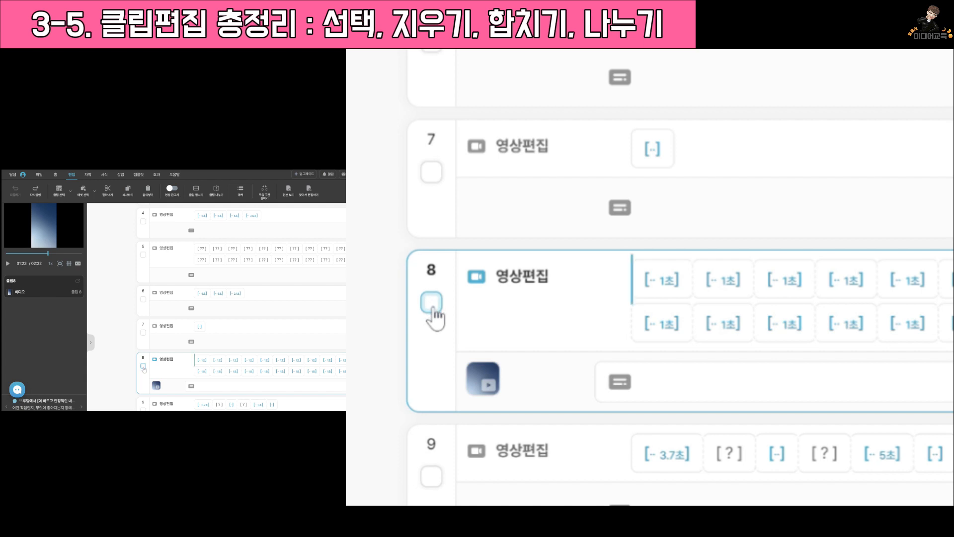
left_click(143, 366)
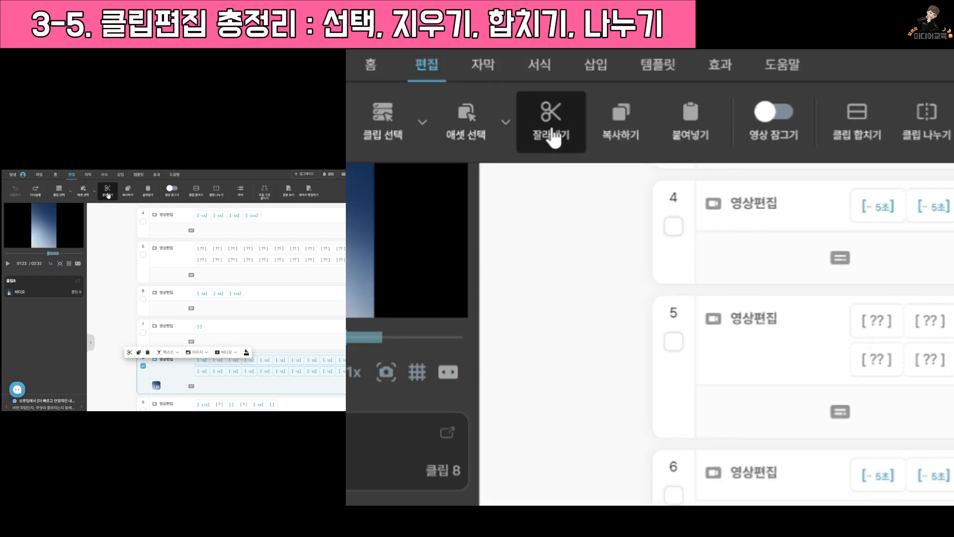
left_click(108, 193)
left_click(108, 196)
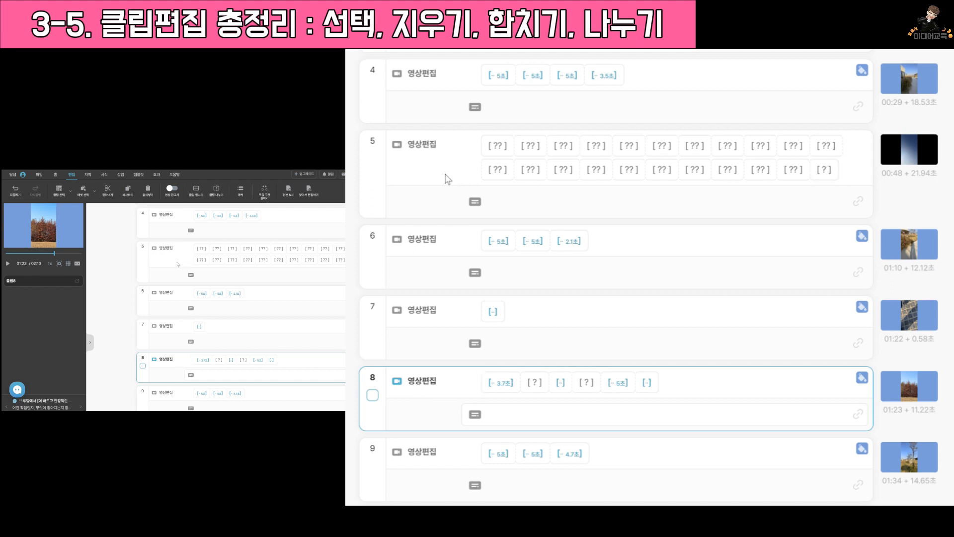
- Paste the cut clip directly after the end of clip 5 and deselect the pasted clip
mouse_move(372, 158)
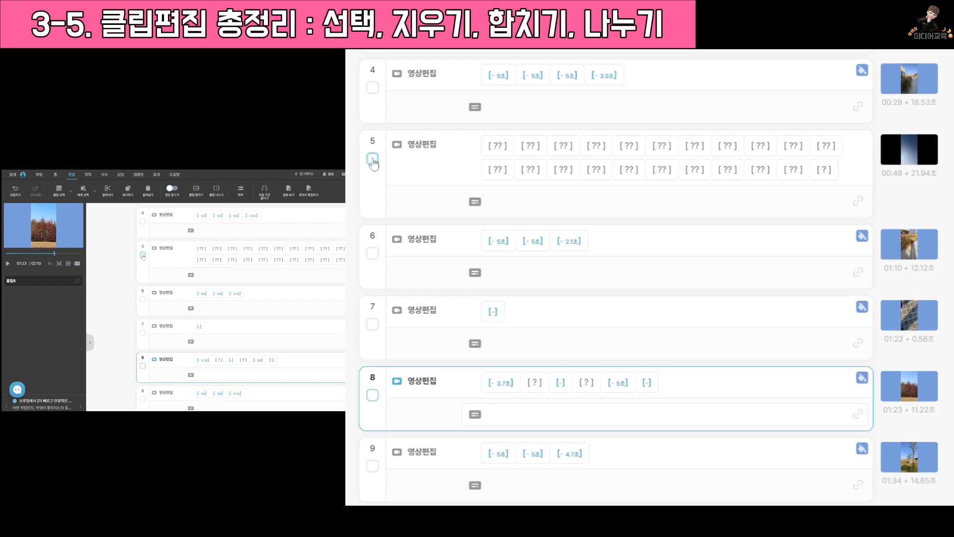
left_click(844, 174)
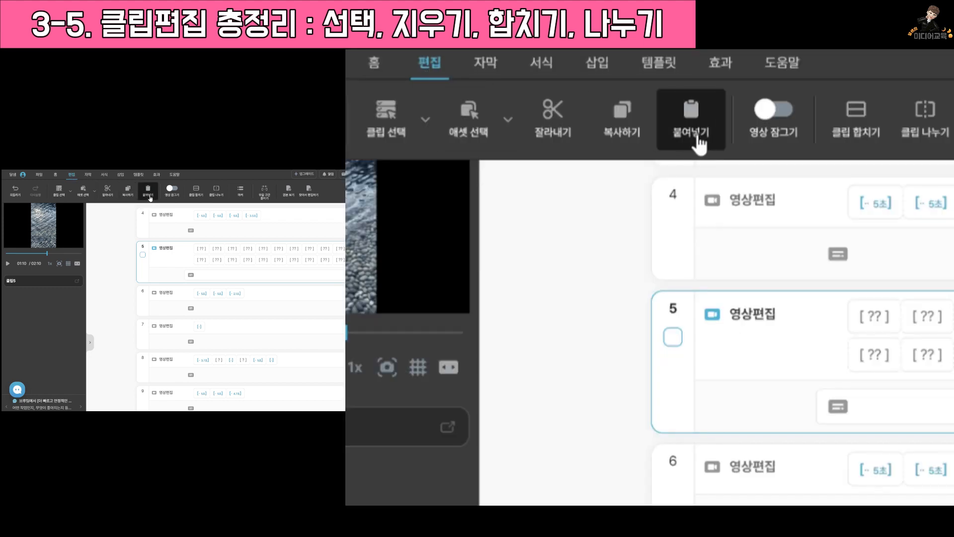
left_click(149, 193)
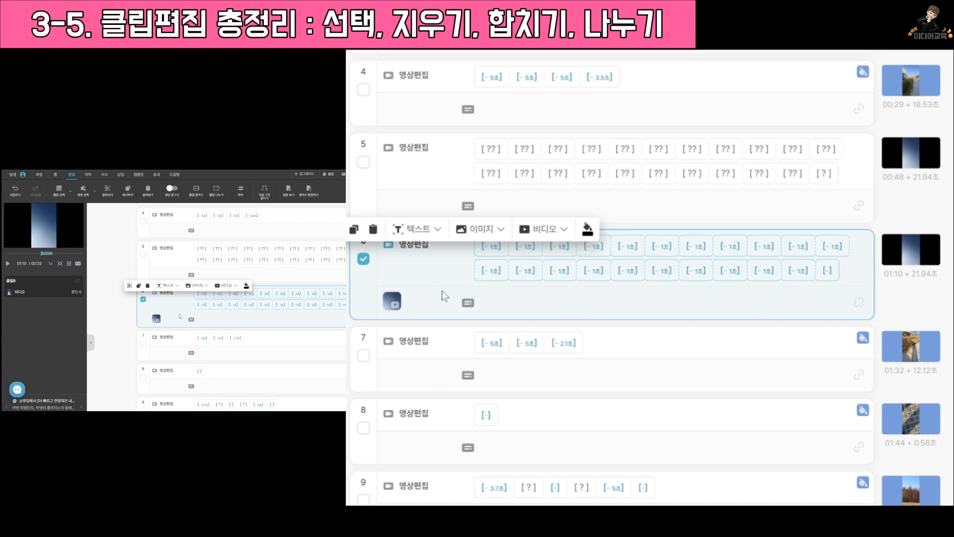
left_click(146, 311)
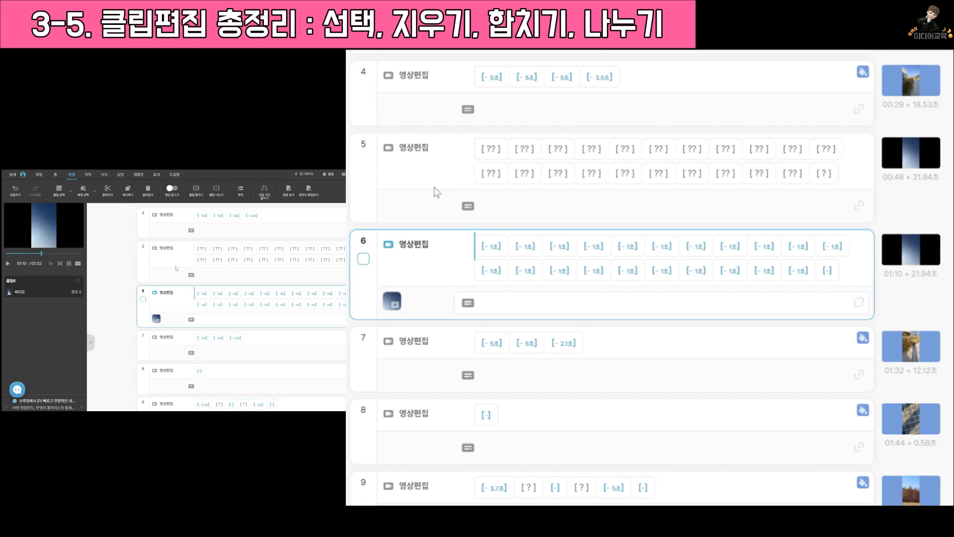
- Select clips 5 and 6 together and merge them into a single clip
left_click(143, 255)
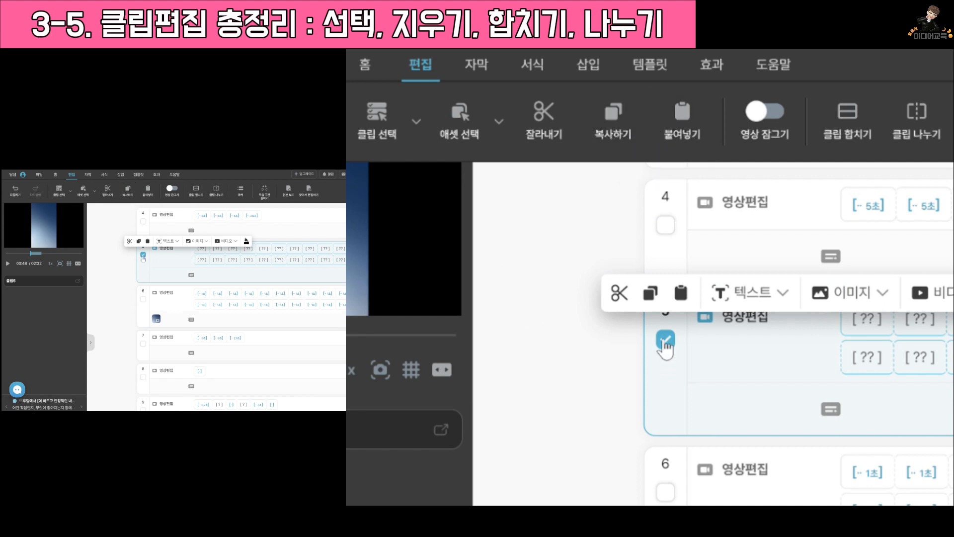
left_click(143, 255)
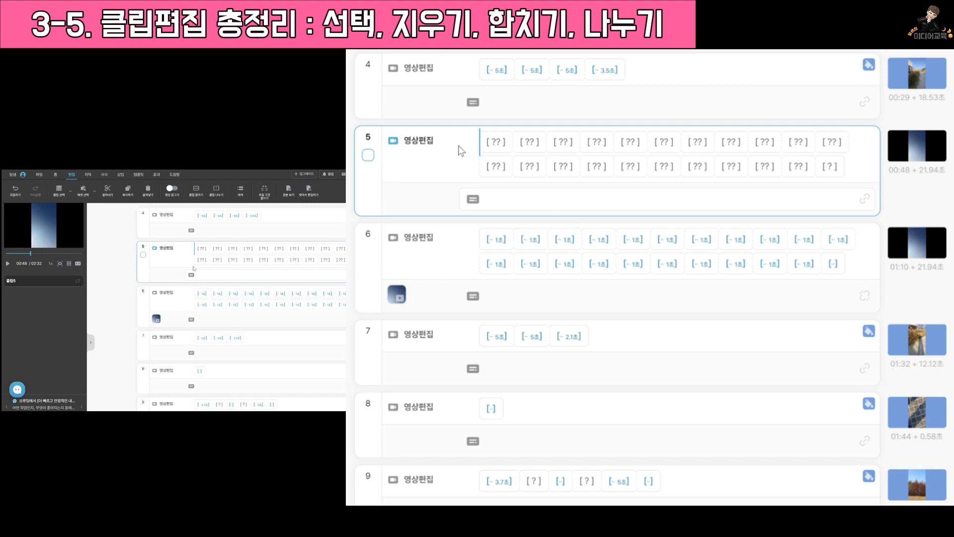
left_click(143, 254)
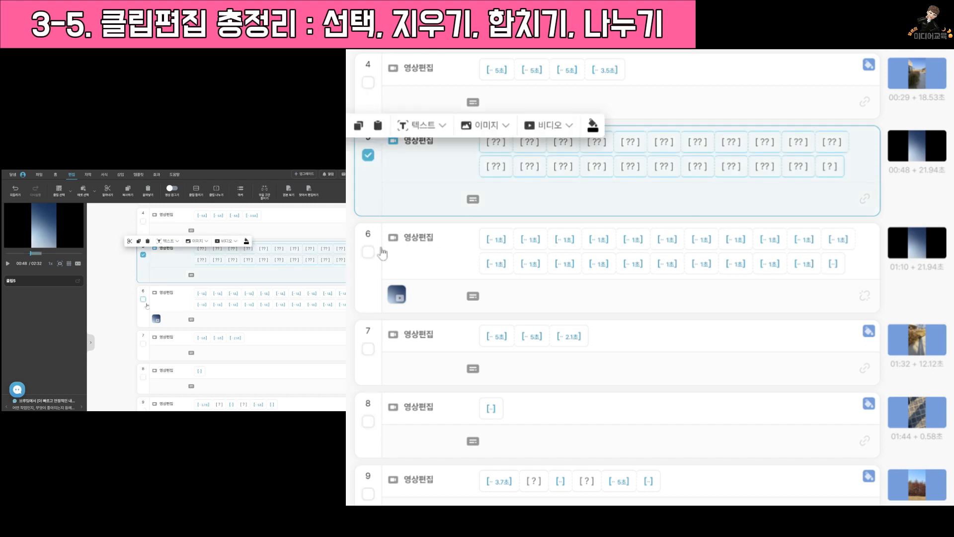
left_click(143, 299)
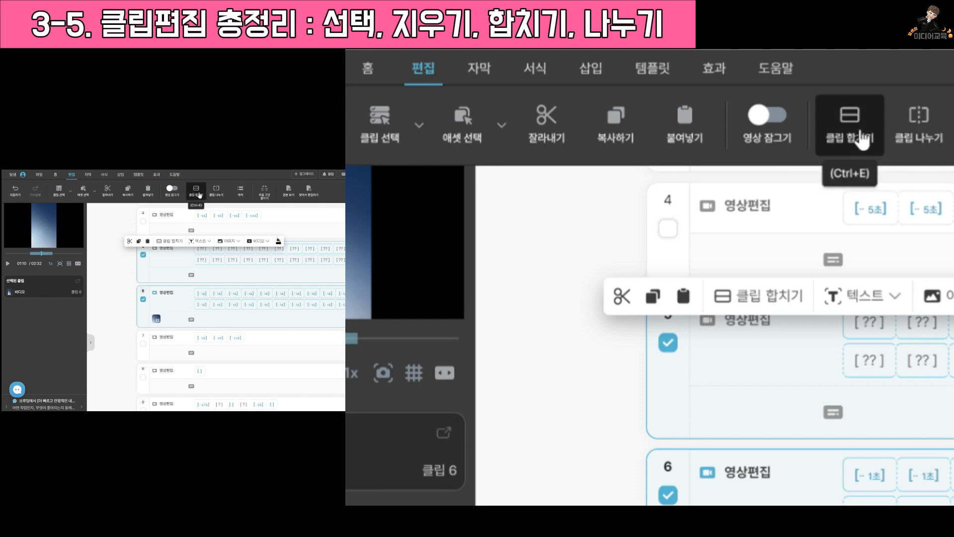
left_click(199, 193)
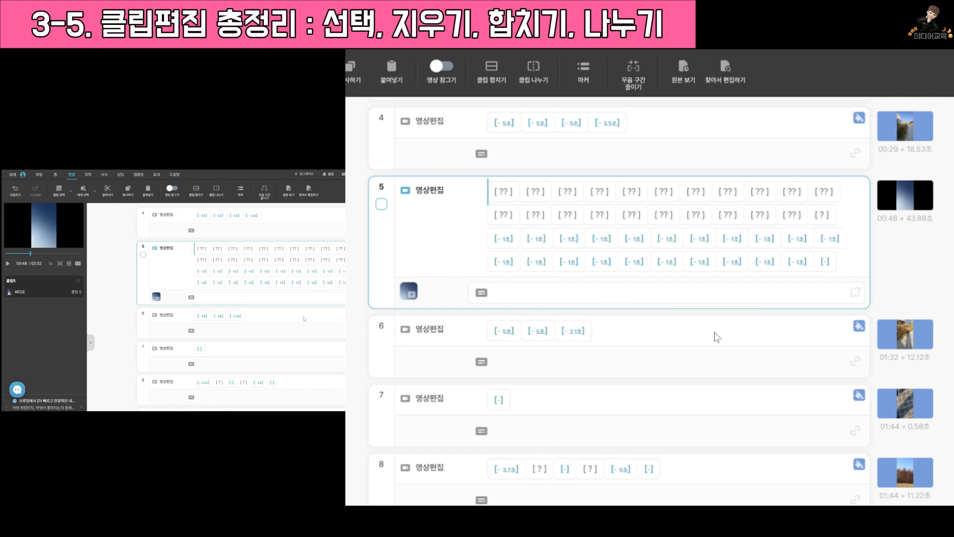
- Split clip 5 just before its first 1-second segment, at the start of the third row
mouse_move(869, 207)
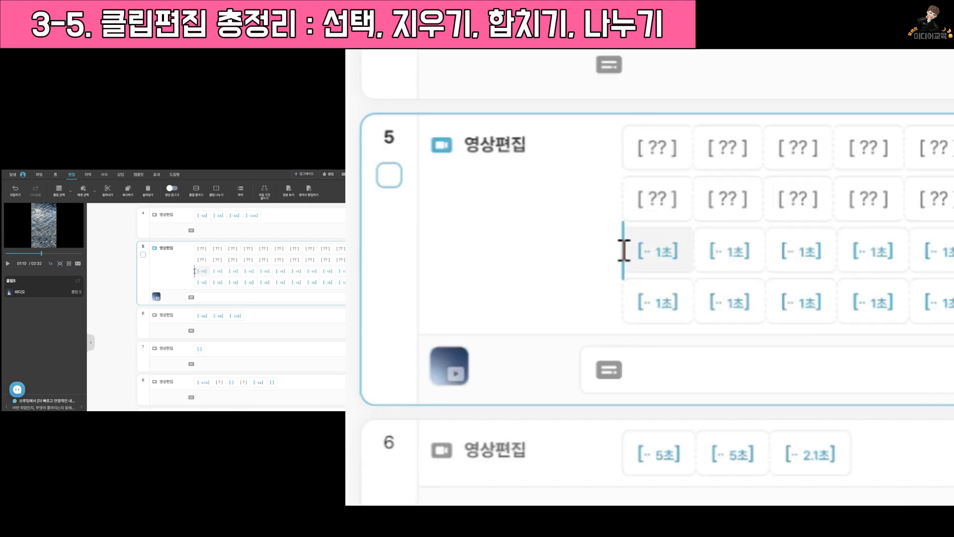
left_click(195, 271)
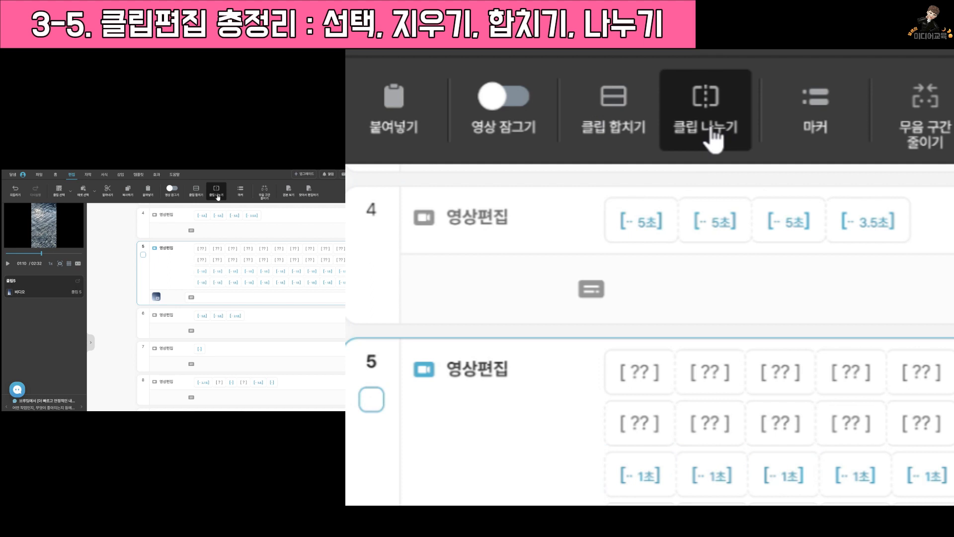
left_click(217, 195)
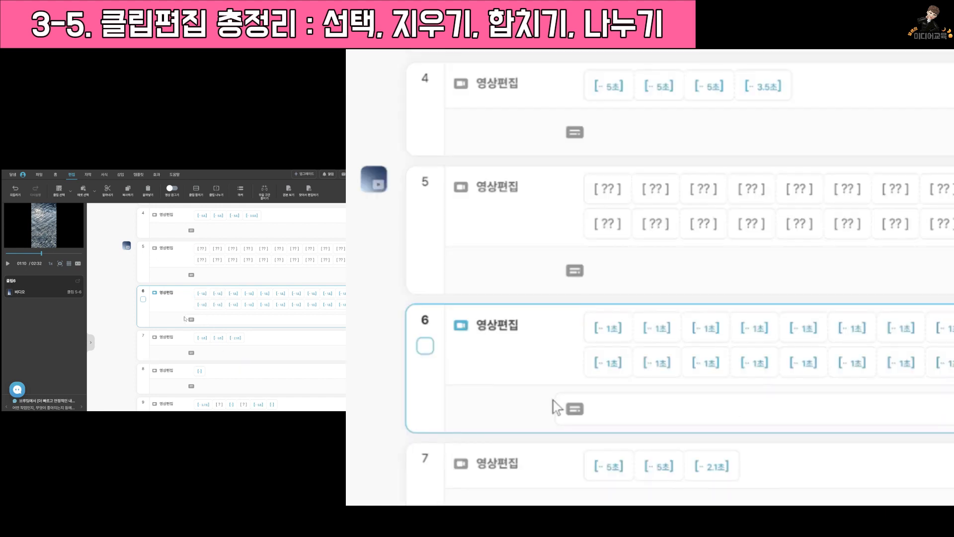
- Change the application range of the video asset attached to clips 5 and 6 to clip 6 only, using direct input
mouse_move(397, 176)
mouse_move(126, 247)
mouse_move(413, 322)
mouse_move(478, 448)
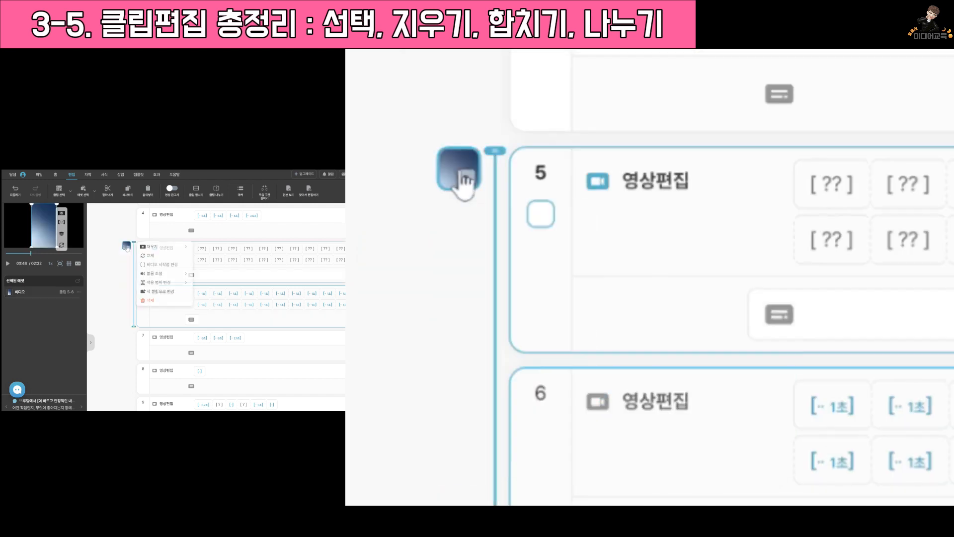
left_click(372, 189)
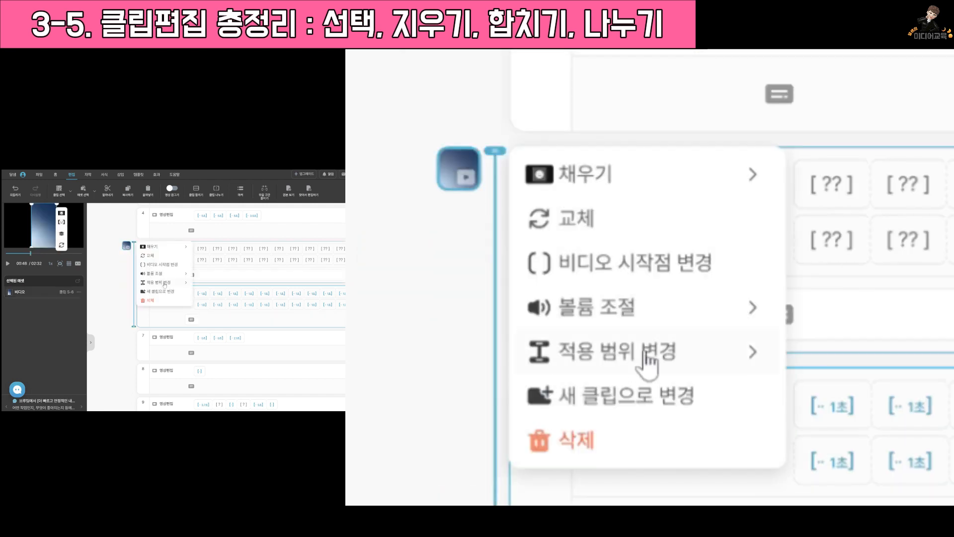
left_click(742, 354)
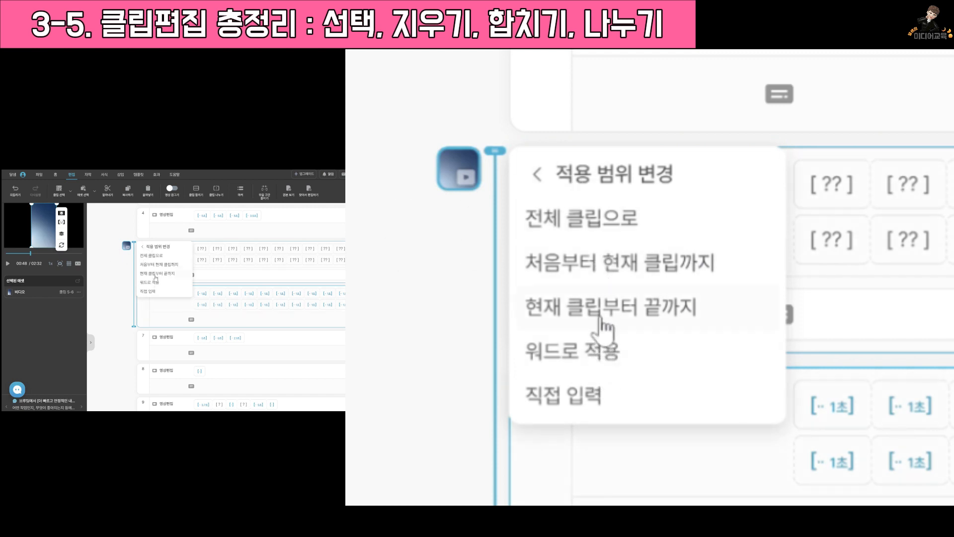
left_click(566, 397)
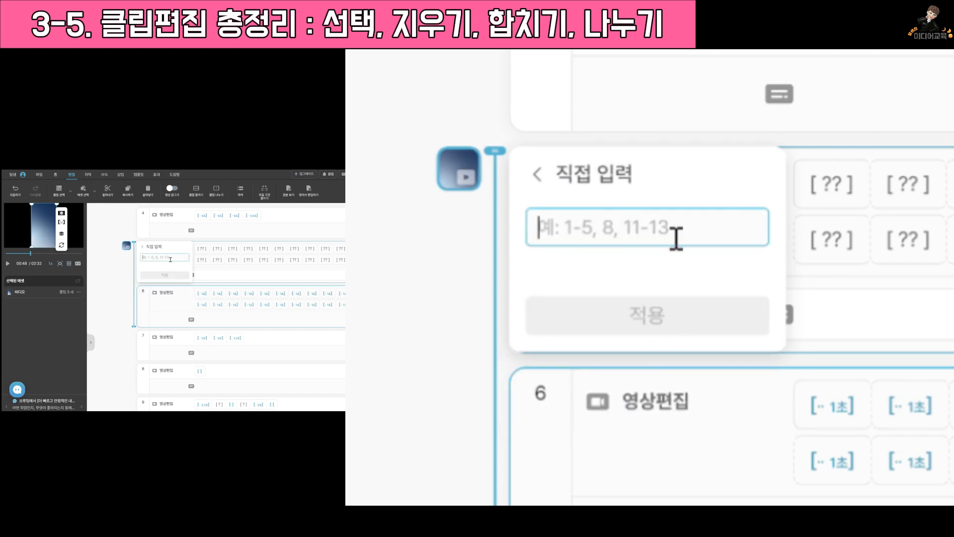
type("6")
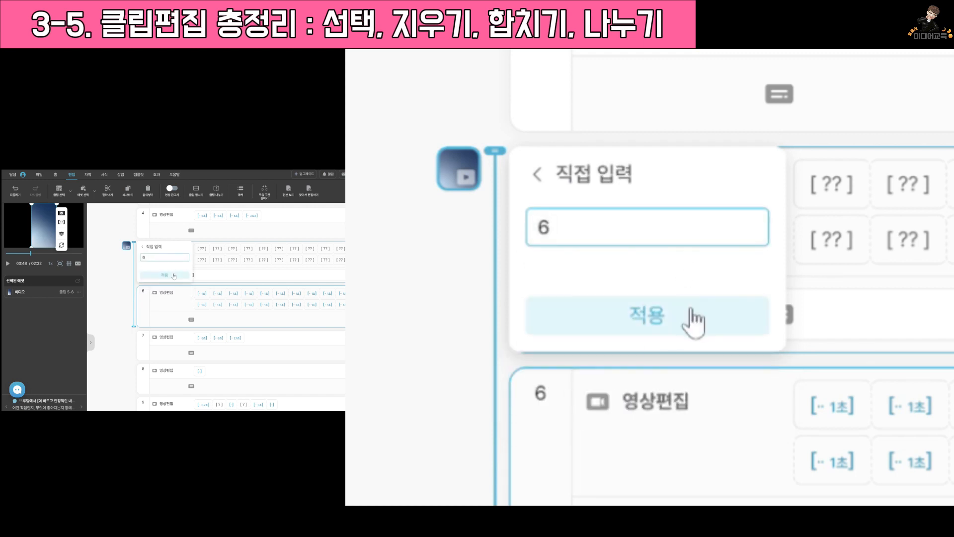
left_click(174, 276)
right_click(183, 312)
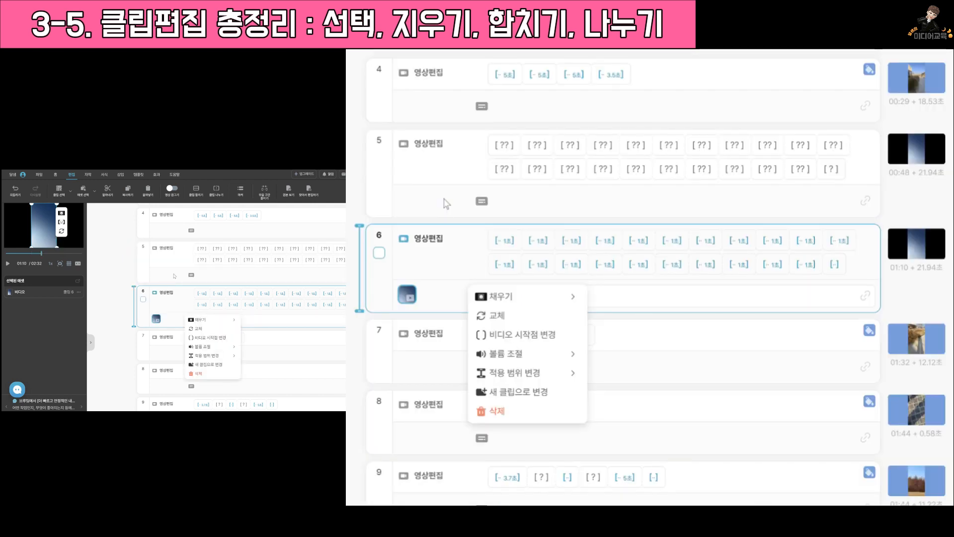
- Toggle the selection of clip 6 on and off, leaving it deselected
mouse_move(381, 238)
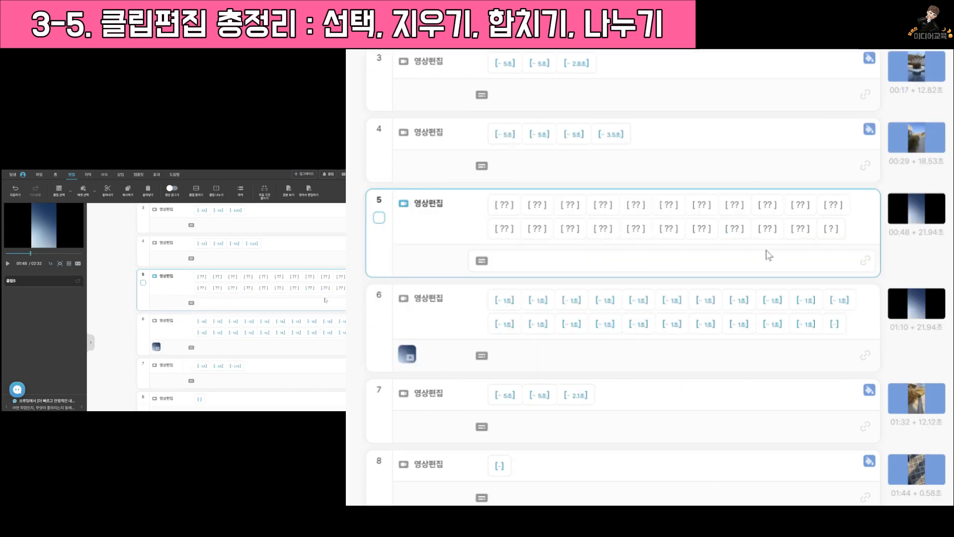
mouse_move(381, 224)
mouse_move(391, 308)
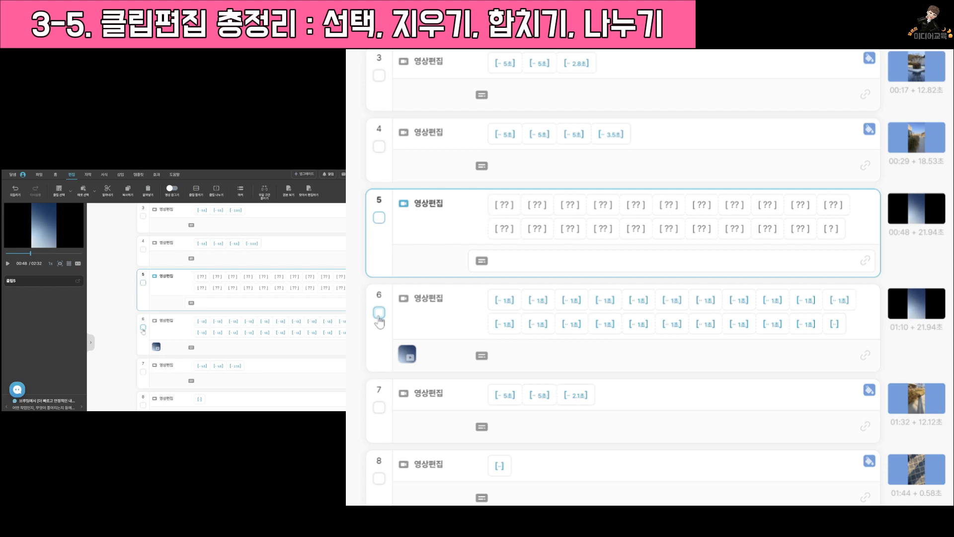
left_click(379, 313)
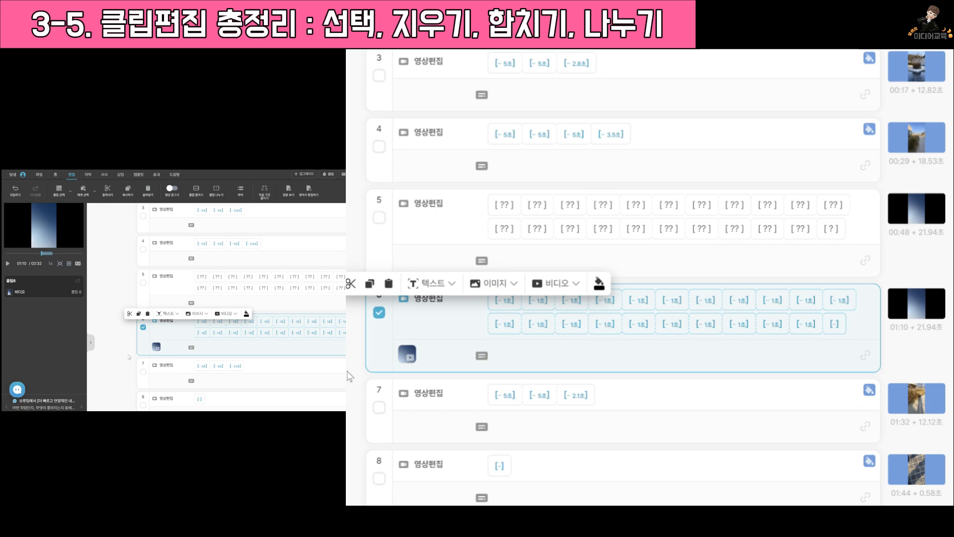
left_click(143, 327)
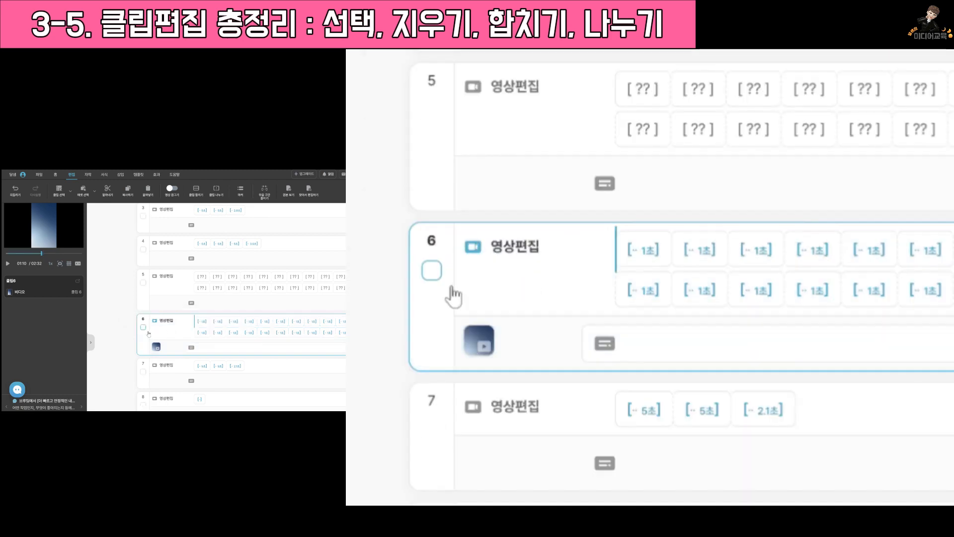
left_click(143, 327)
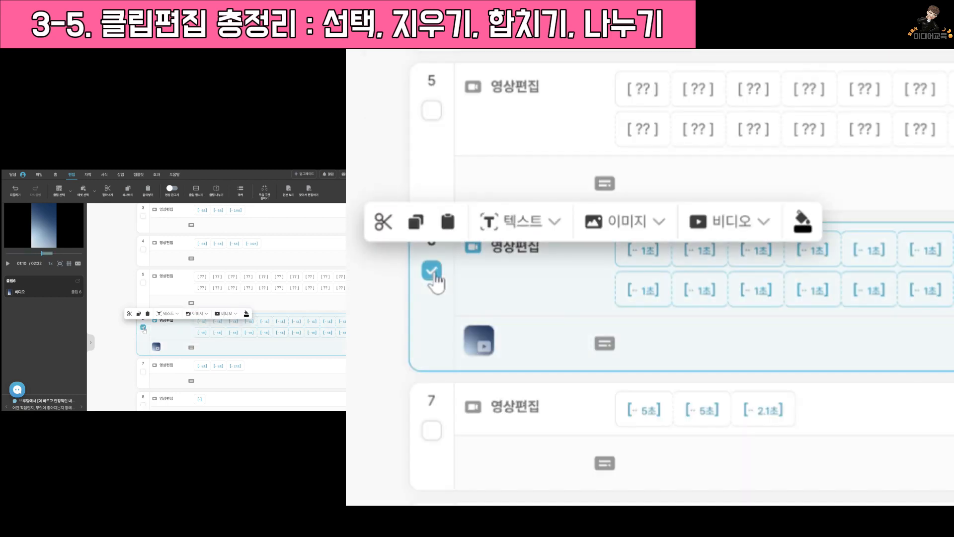
left_click(143, 320)
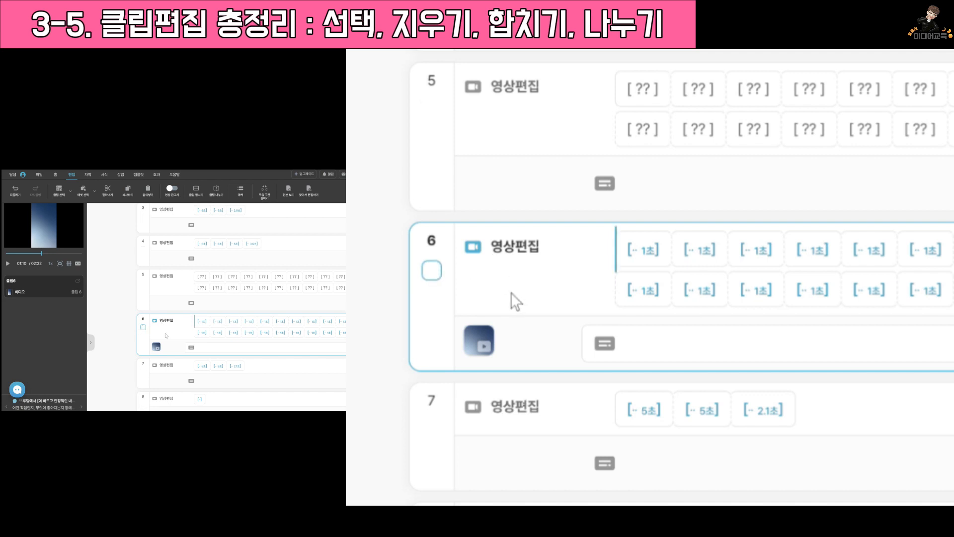
- Delete the first five 1-second segments of clip 6, and delete the rest of clip 6 as a whole
key("Delete")
key("Delete")
key("Delete")
key("Delete")
key("Delete")
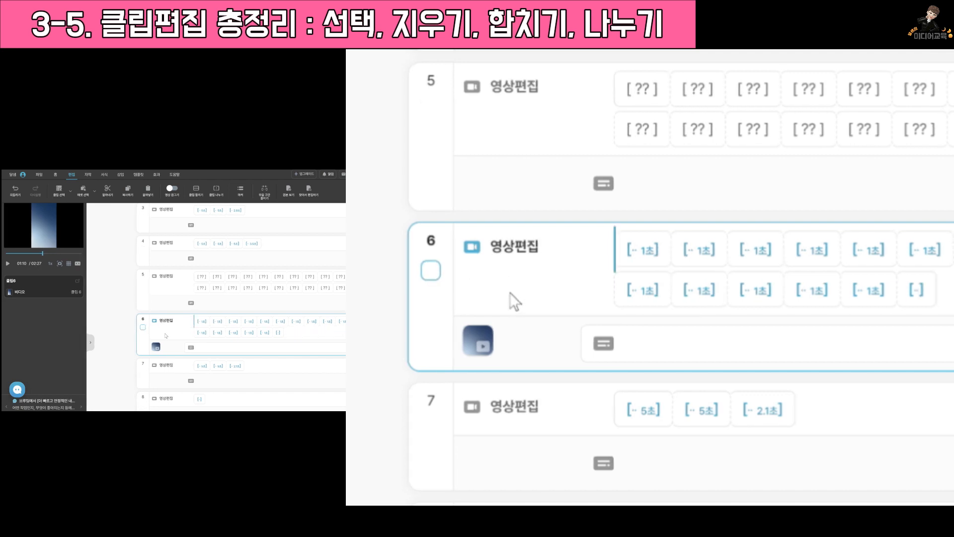
left_click(434, 277)
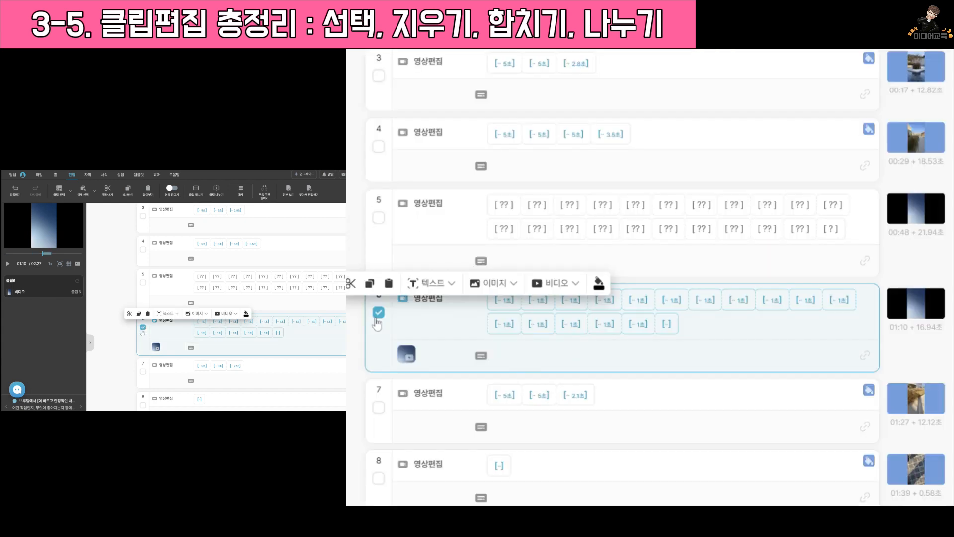
key("Delete")
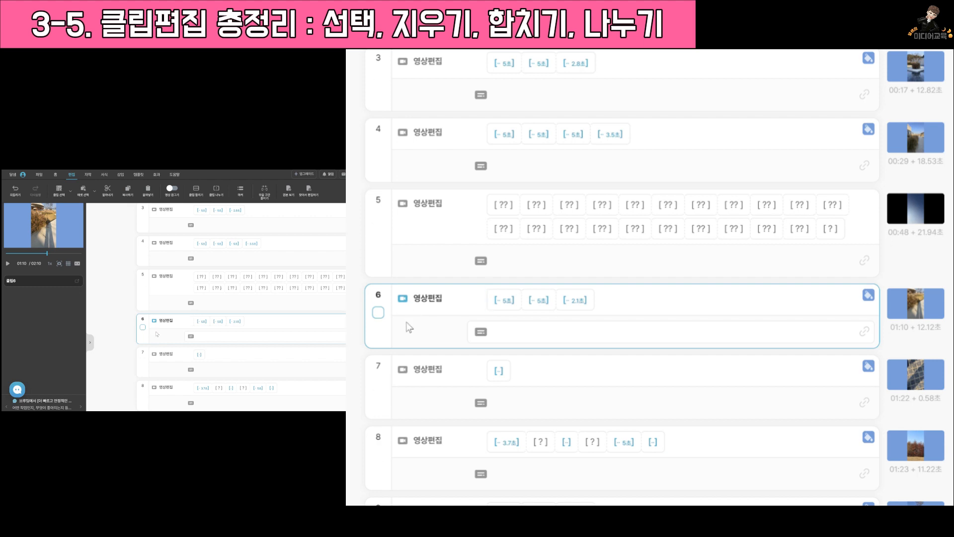
- Examine the preview of each of clip 4's four segments to judge which parts of the footage to trim
left_click(517, 159)
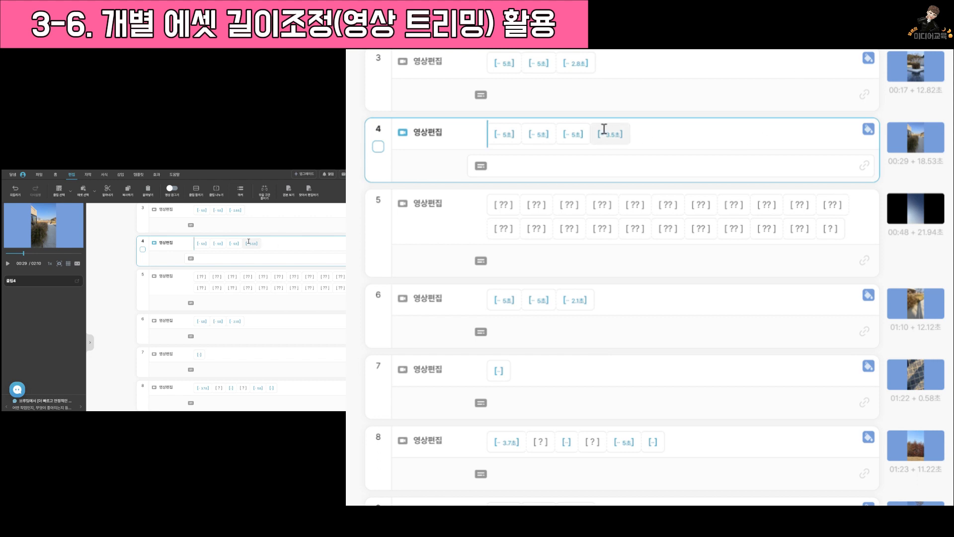
mouse_move(604, 129)
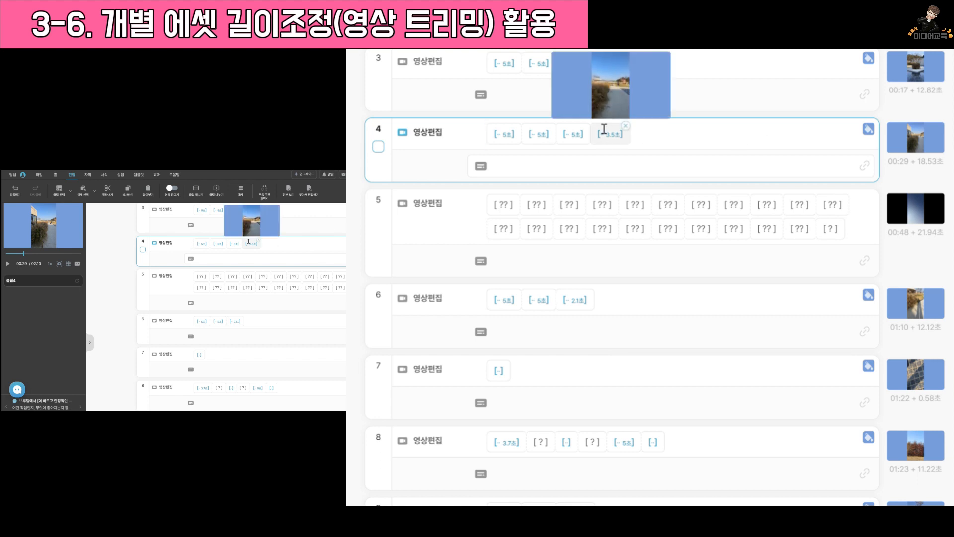
mouse_move(497, 134)
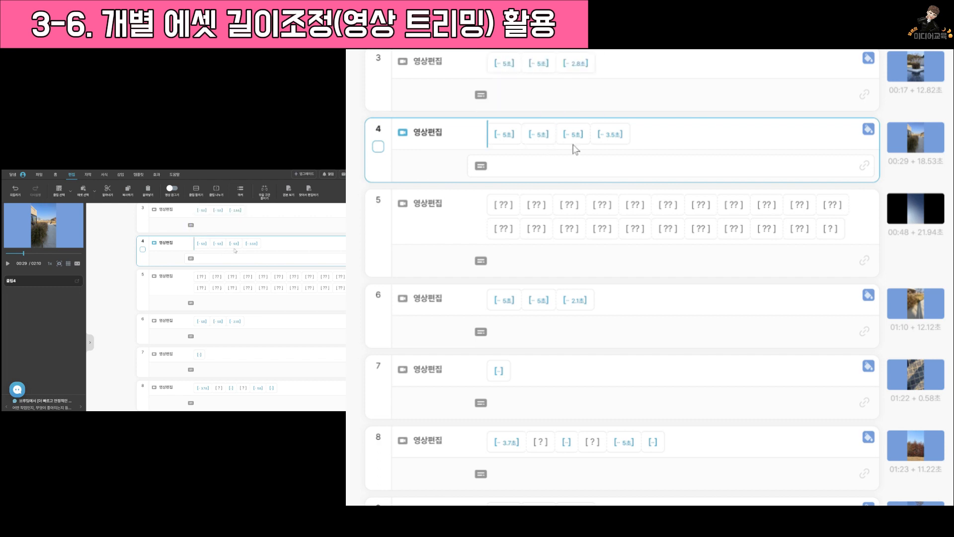
scroll(758, 322, "up", 3)
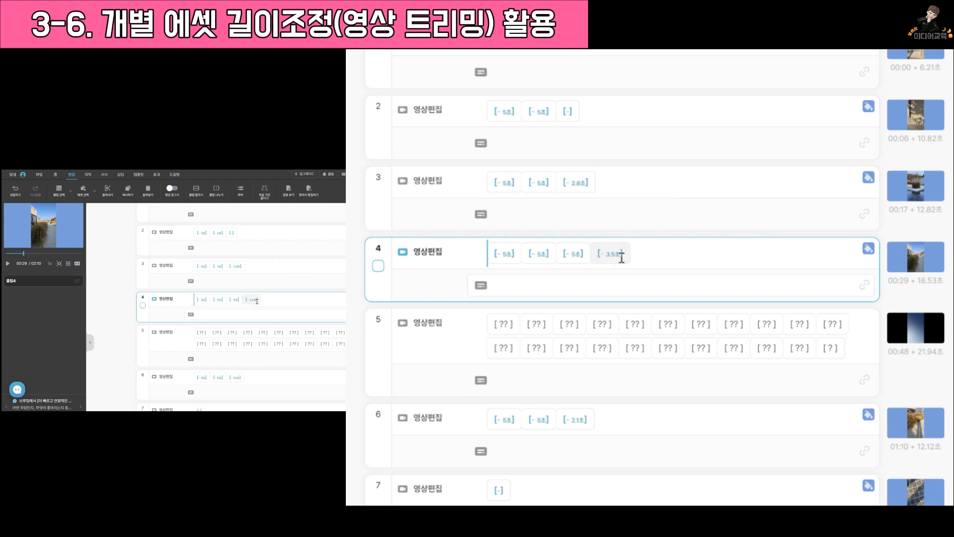
mouse_move(572, 254)
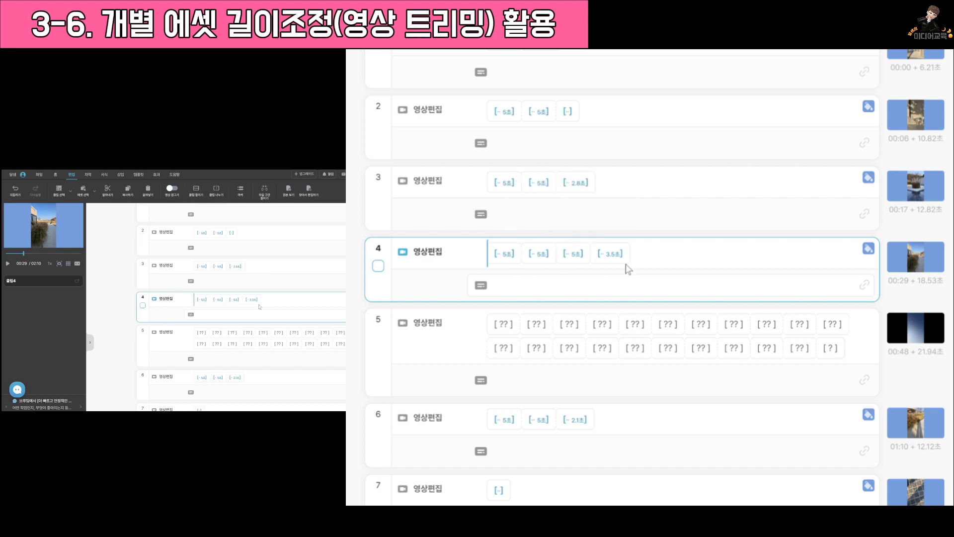
mouse_move(618, 257)
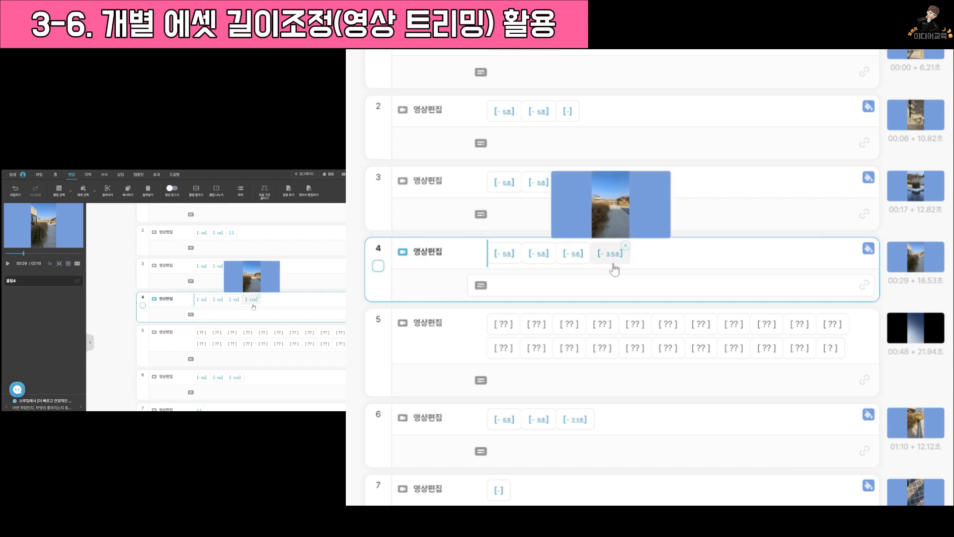
left_click(512, 259)
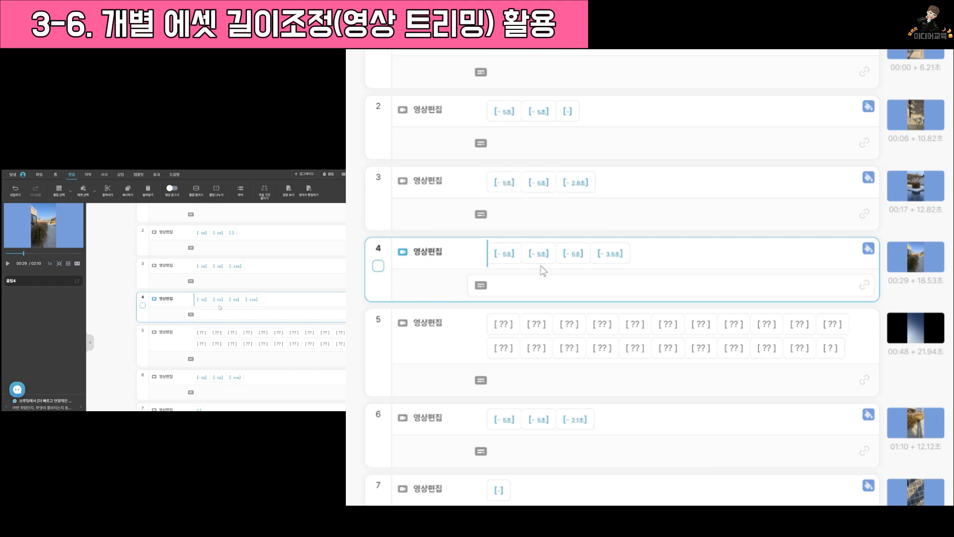
mouse_move(541, 265)
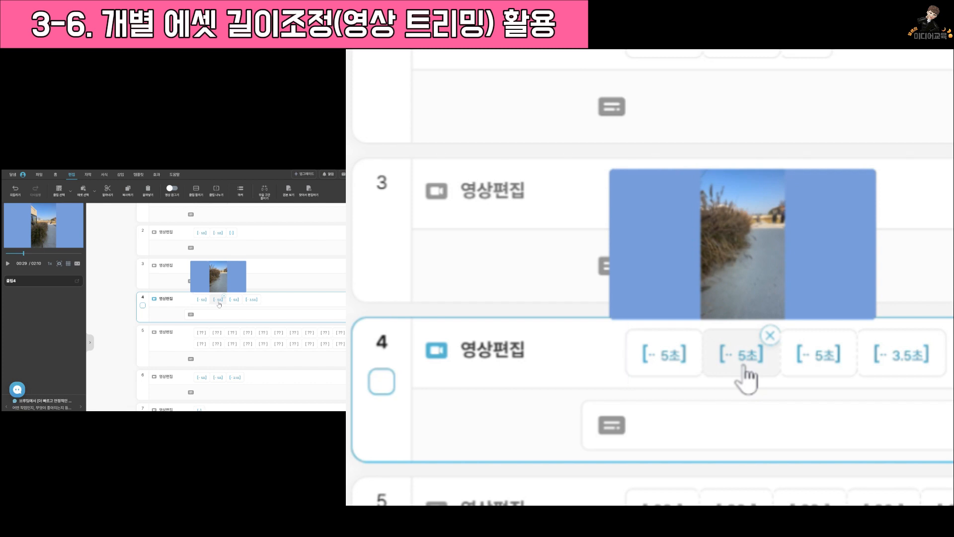
mouse_move(816, 379)
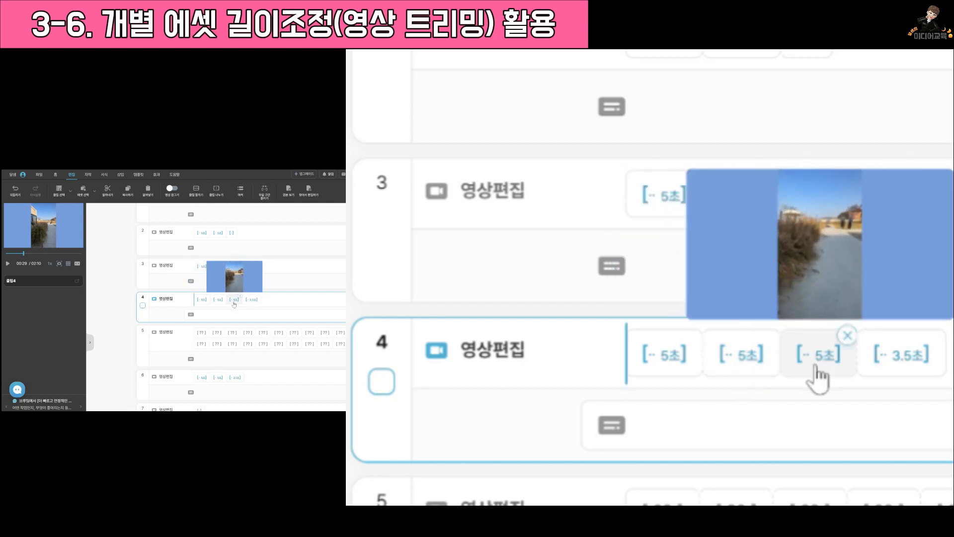
mouse_move(750, 356)
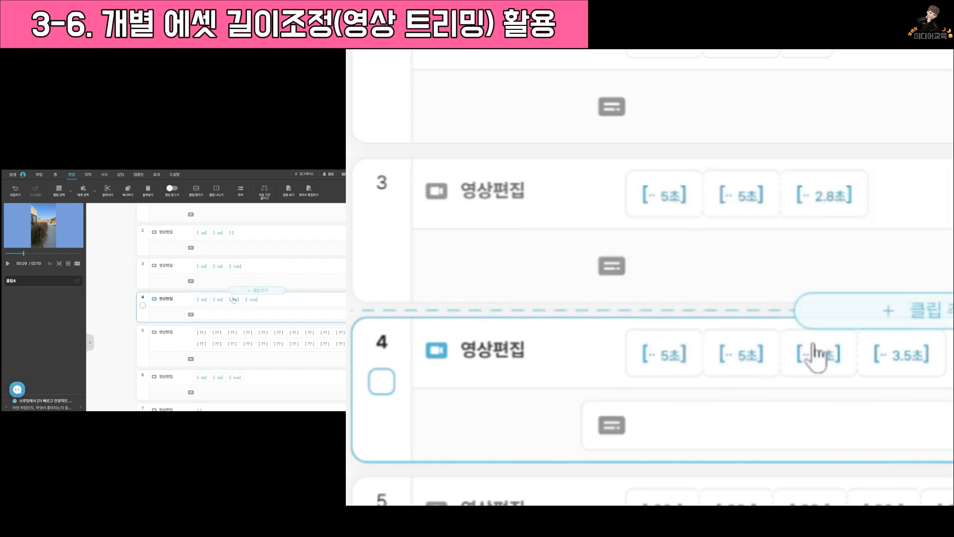
mouse_move(925, 348)
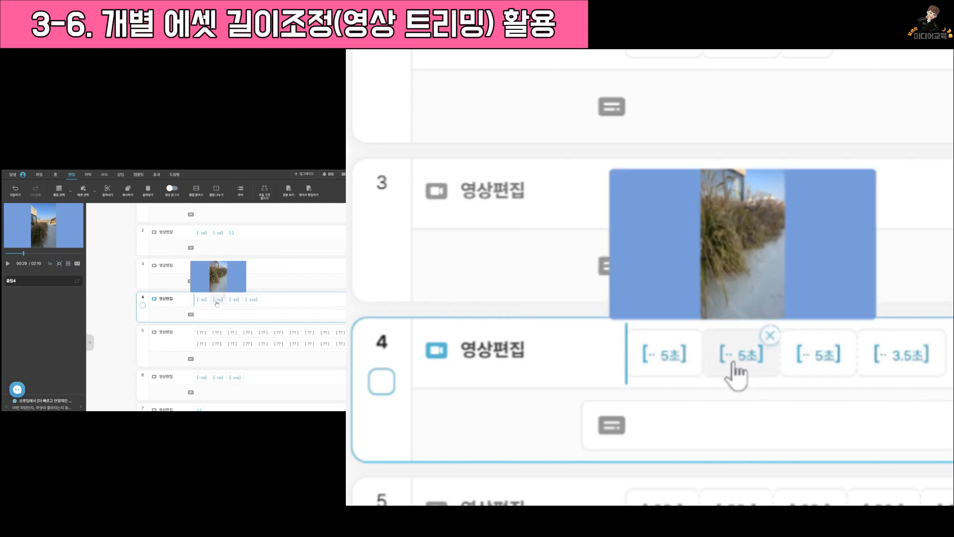
mouse_move(672, 377)
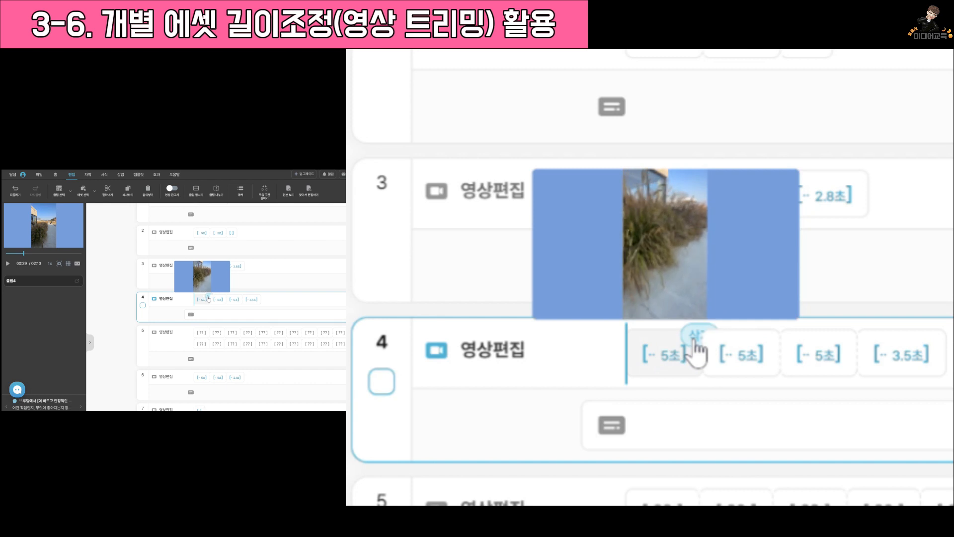
mouse_move(680, 348)
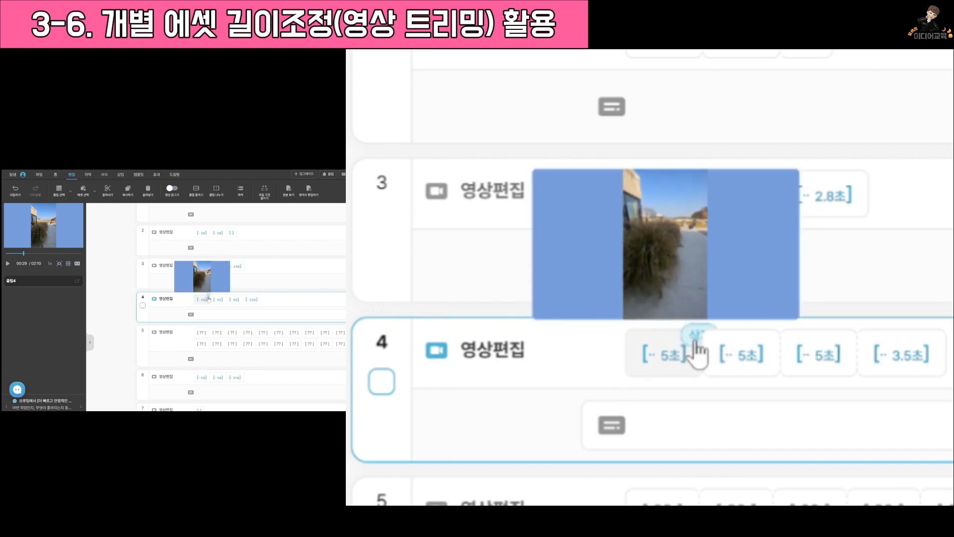
- Trim clip 4 by deleting its first 5-second segment and its final 3.5-second segment
left_click(646, 355)
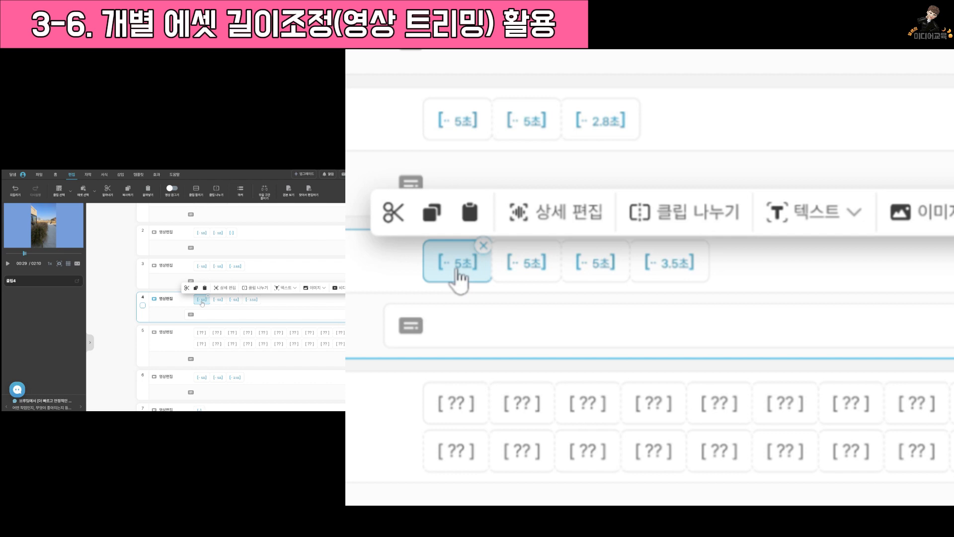
left_click_drag(457, 268, 458, 270)
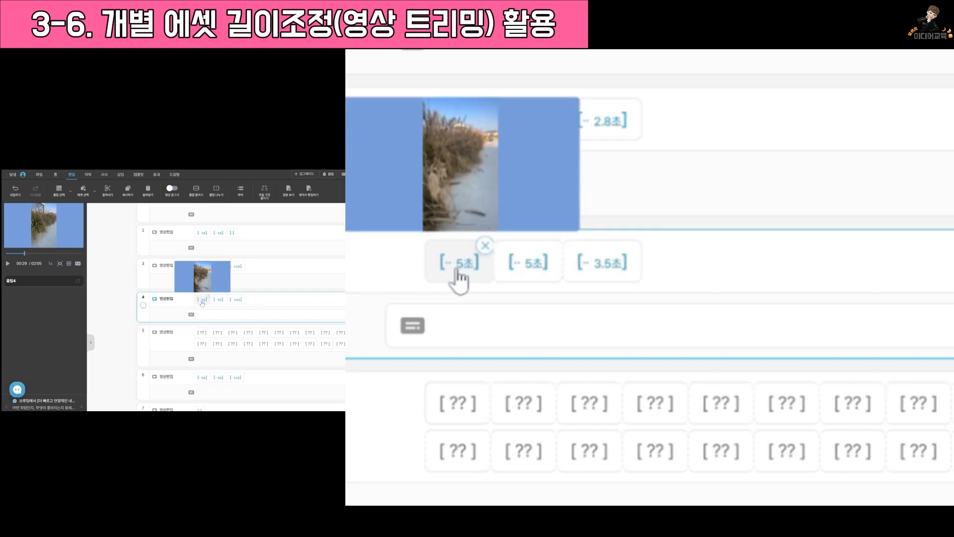
mouse_move(532, 272)
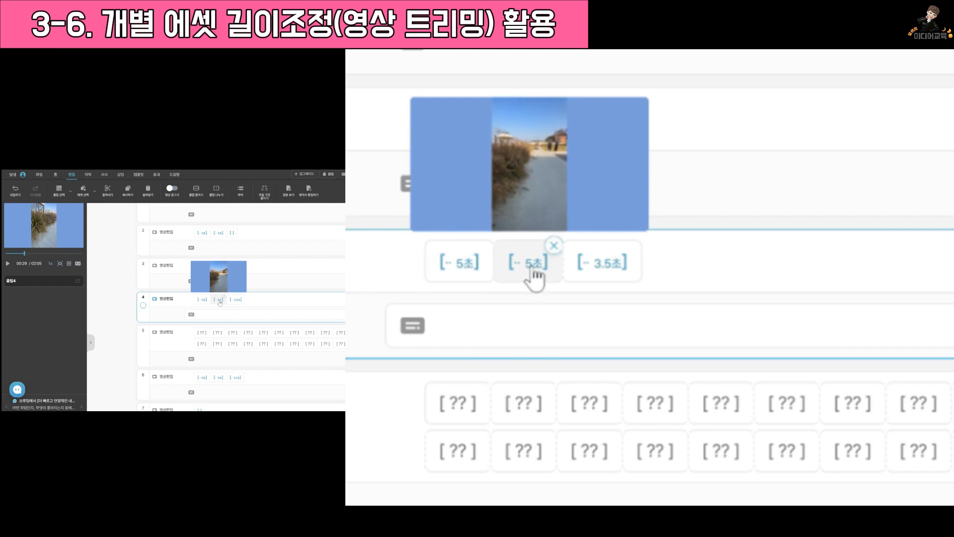
mouse_move(604, 274)
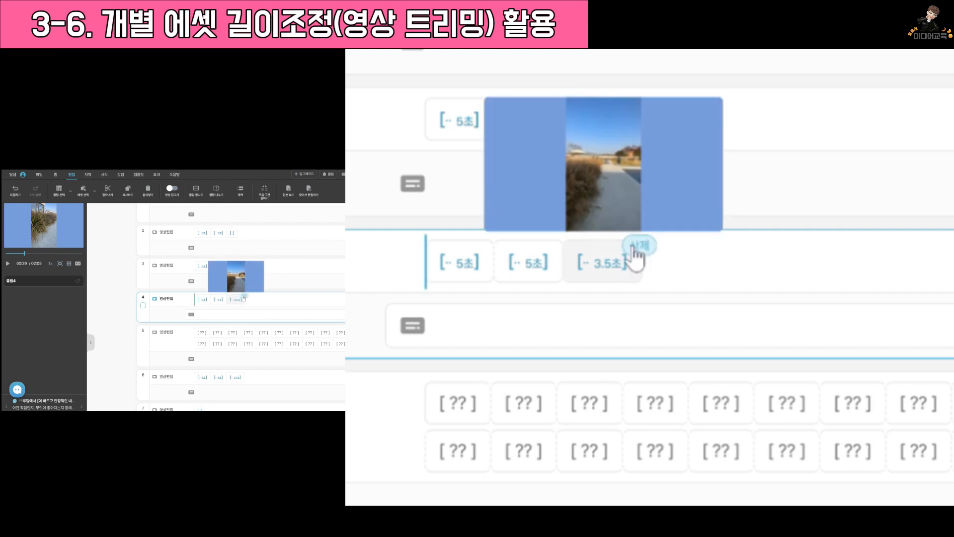
left_click(635, 249)
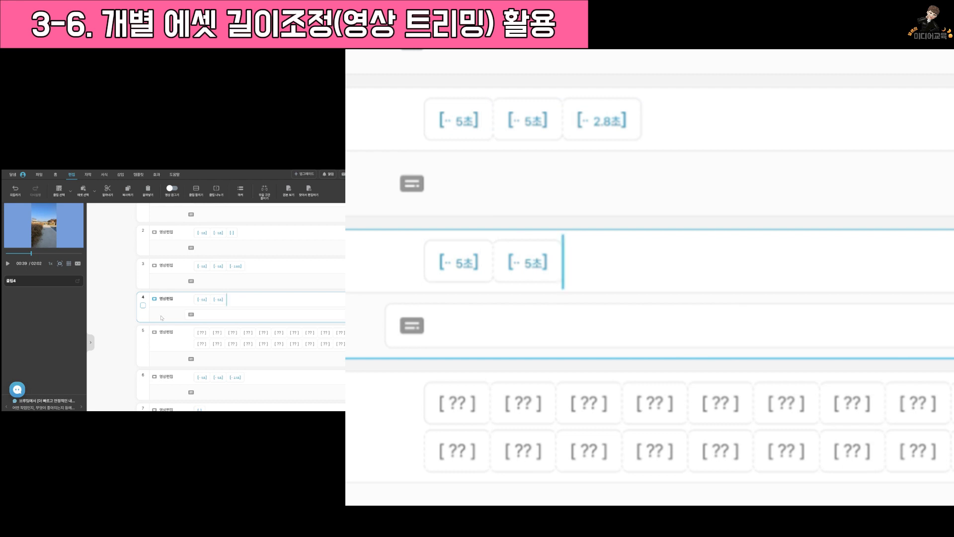
left_click(445, 278)
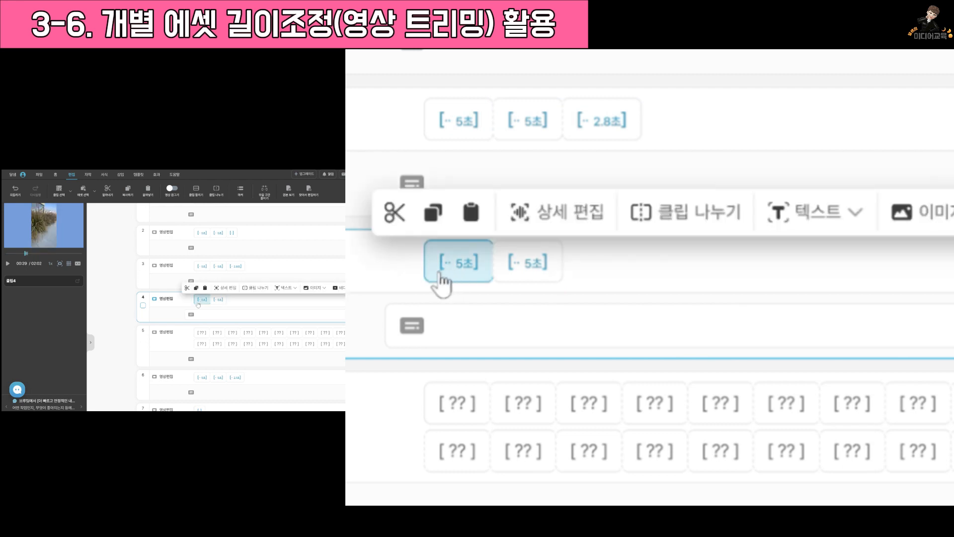
left_click(650, 276)
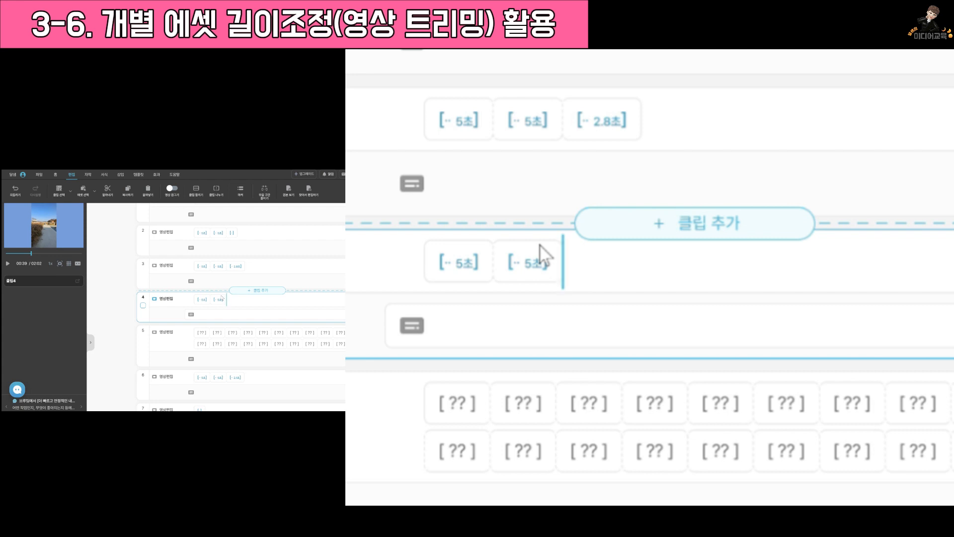
- Examine the previews of clip 5's segments, in particular those at the start of both rows
scroll(173, 348, "down", 1)
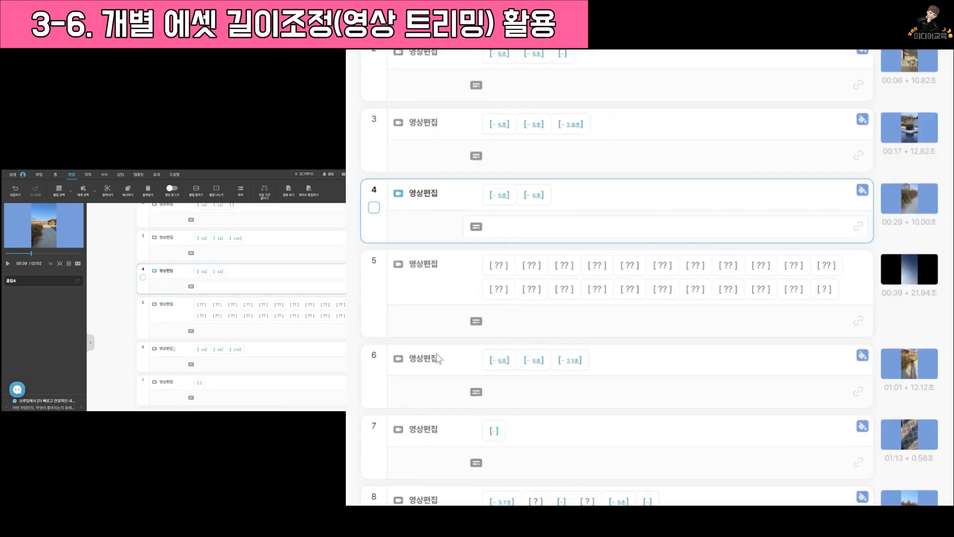
left_click(157, 316)
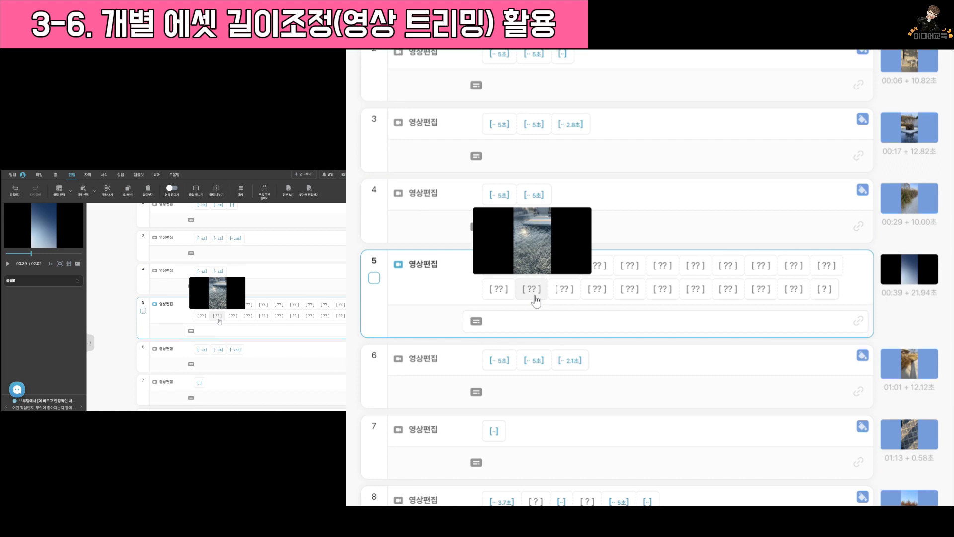
left_click(535, 298)
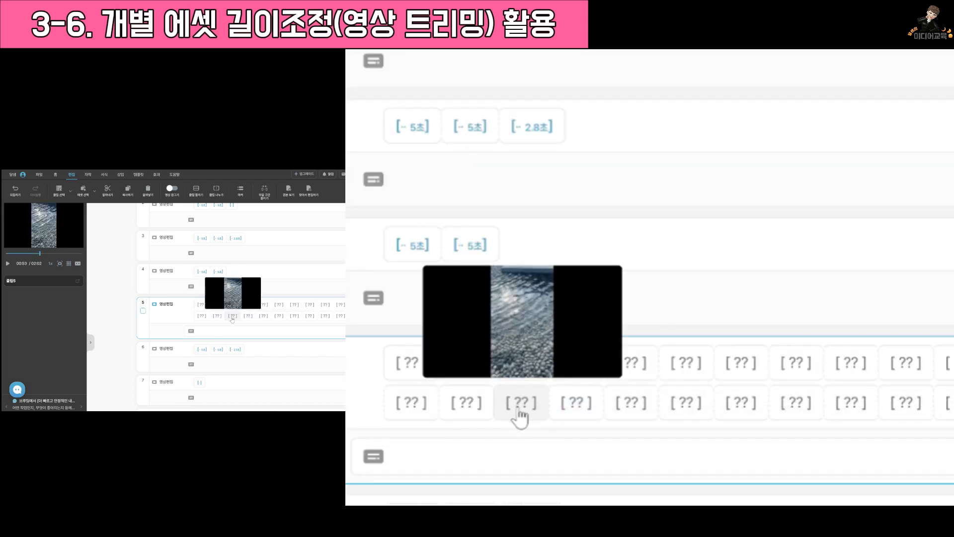
left_click(565, 290)
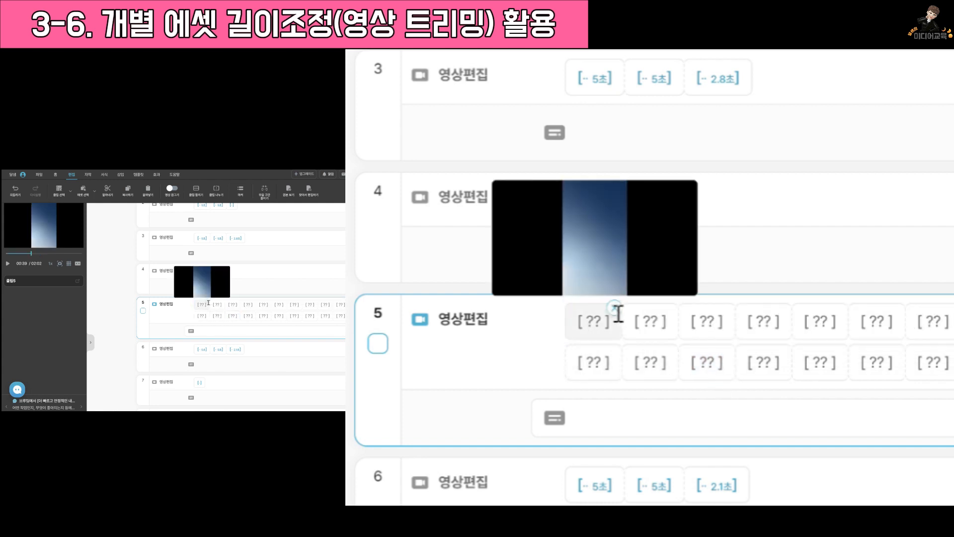
- Try to select a range of segments spanning both rows of clip 5, and clear the selection of the whole clip
left_click(597, 328)
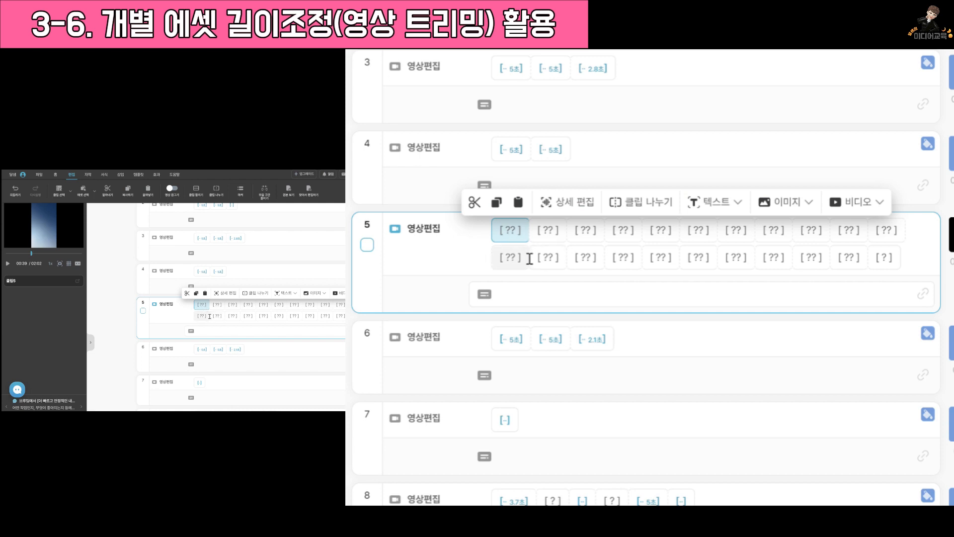
left_click(464, 245)
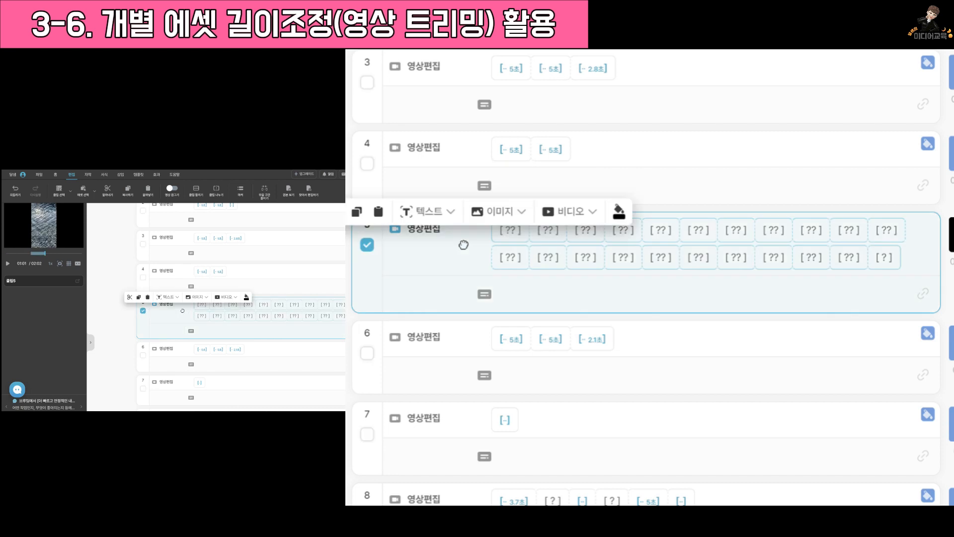
left_click(499, 230)
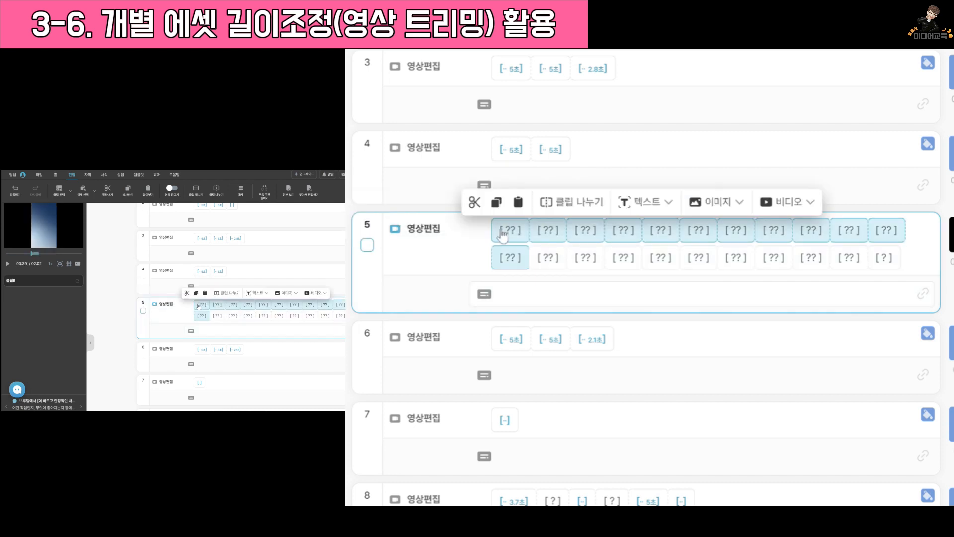
left_click(562, 260)
left_click(423, 232)
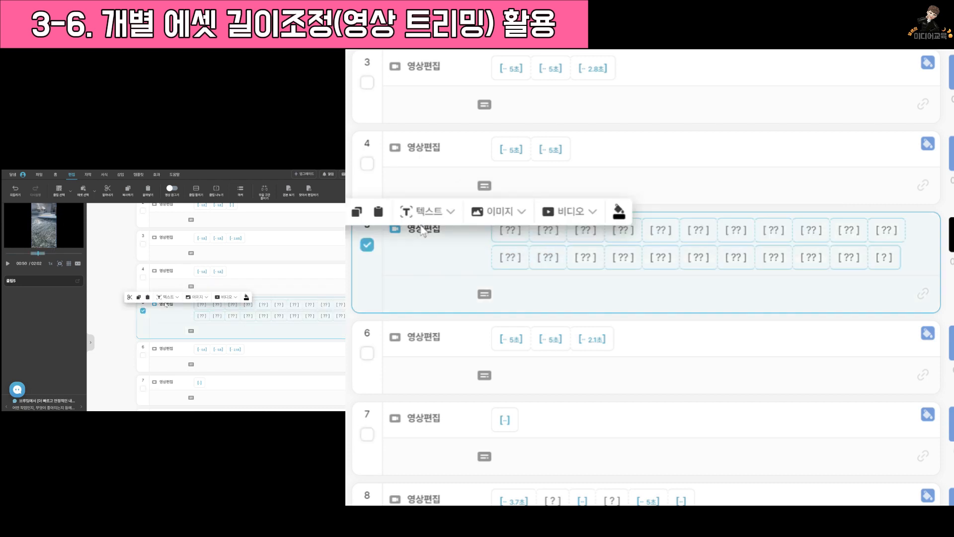
left_click(369, 248)
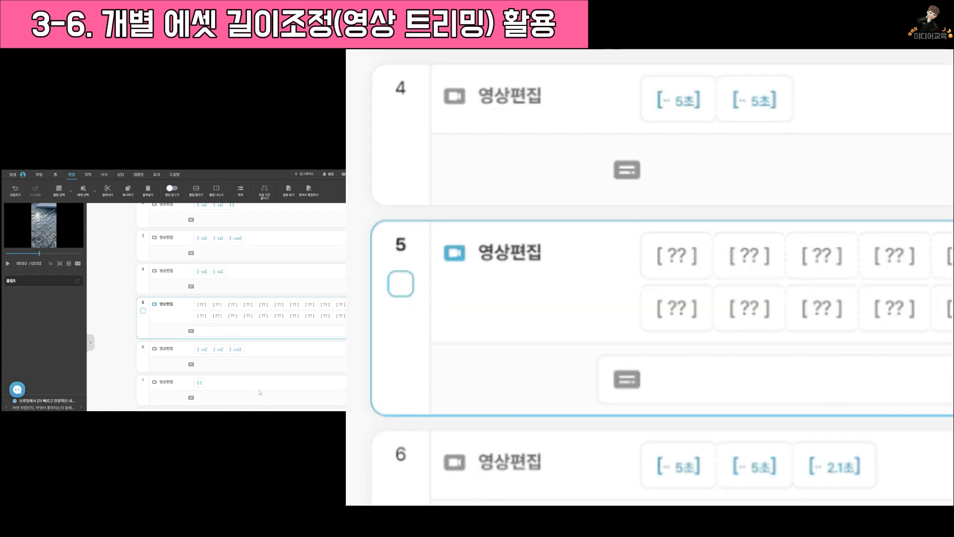
- Select the first two segments in clip 5's second row, and switch the selection to the whole of clip 5
mouse_move(225, 316)
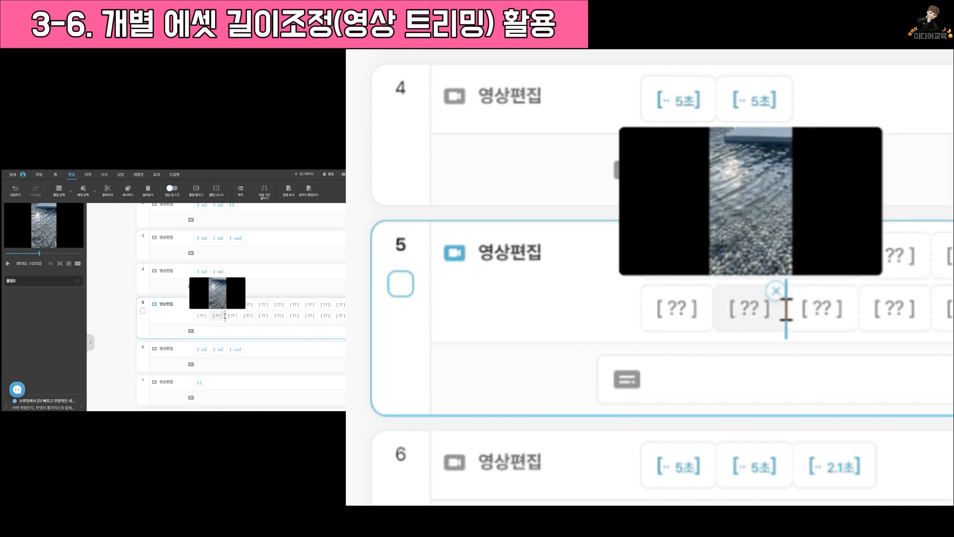
left_click_drag(226, 316, 199, 315)
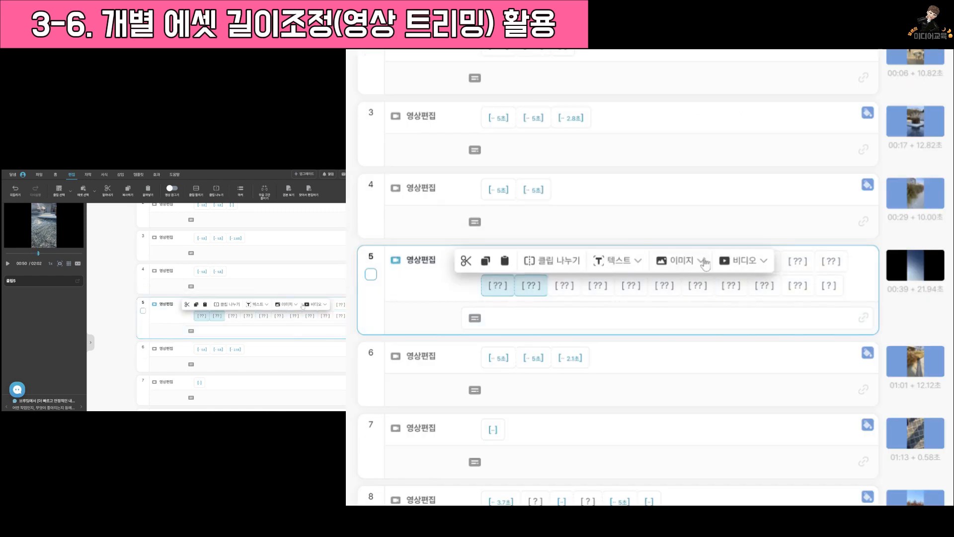
left_click_drag(802, 264, 534, 259)
left_click(368, 273)
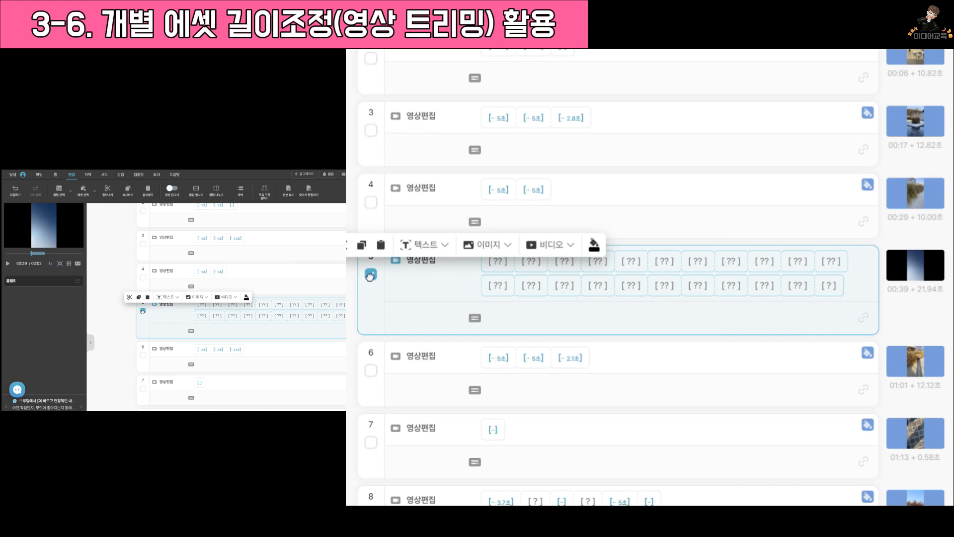
- Clear the selection of the whole of clip 5 and delete its segments from the first through the second one in the second row
left_click(370, 274)
left_click_drag(531, 285, 490, 258)
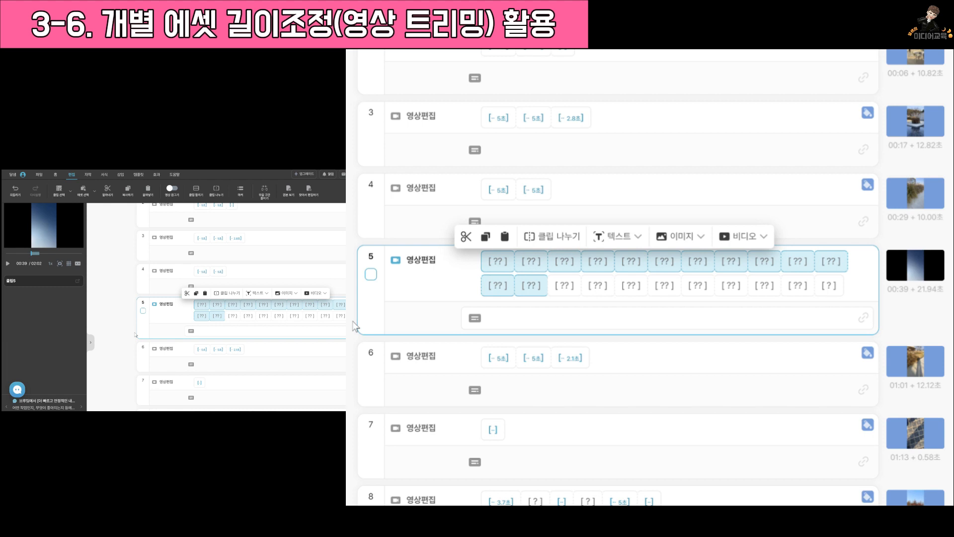
key("Delete")
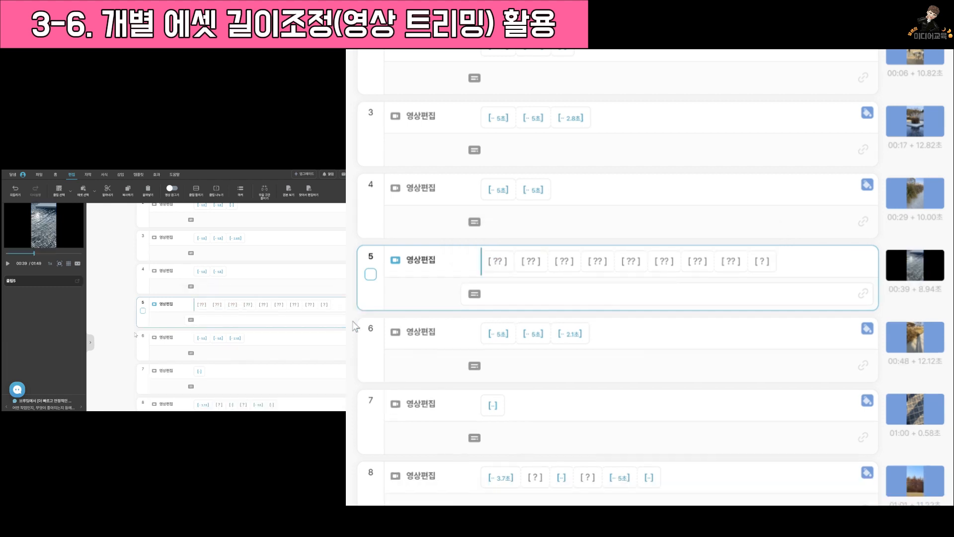
- Open the first remaining segment of clip 5 for detailed editing (상세 편집) and play back its range
mouse_move(496, 267)
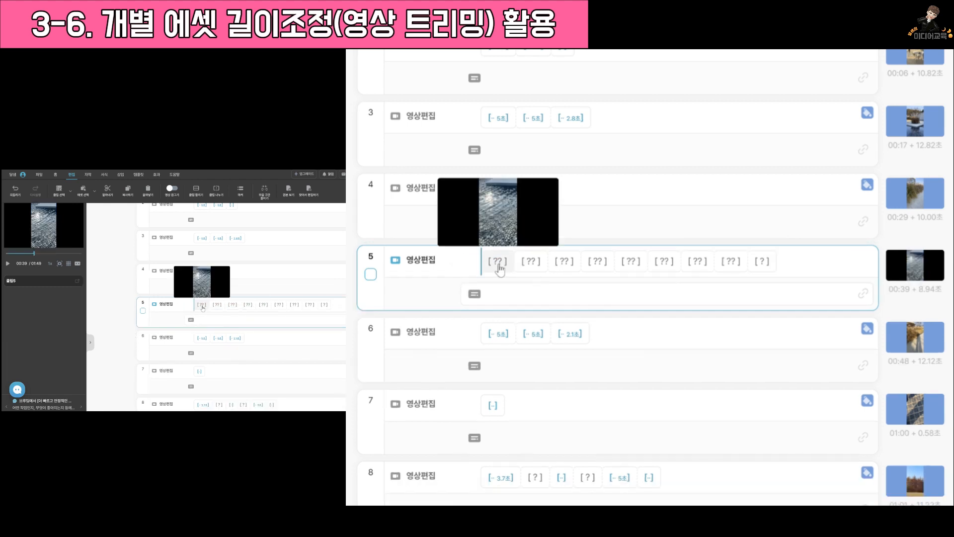
left_click(495, 267)
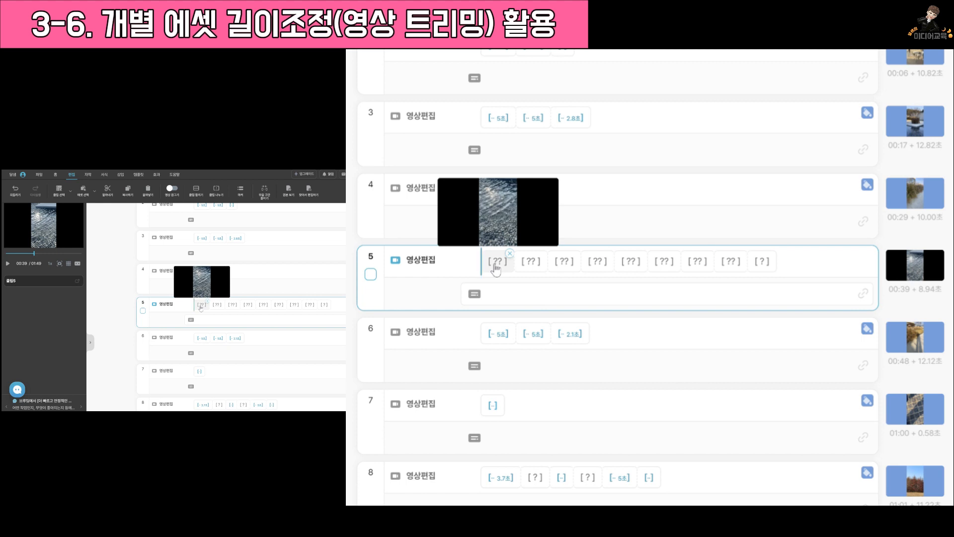
left_click(630, 249)
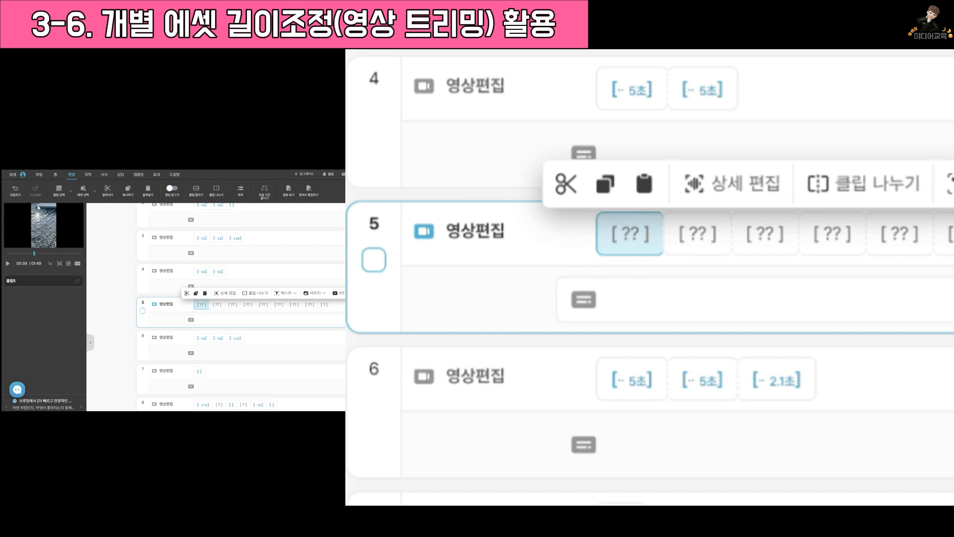
mouse_move(630, 243)
left_click(725, 185)
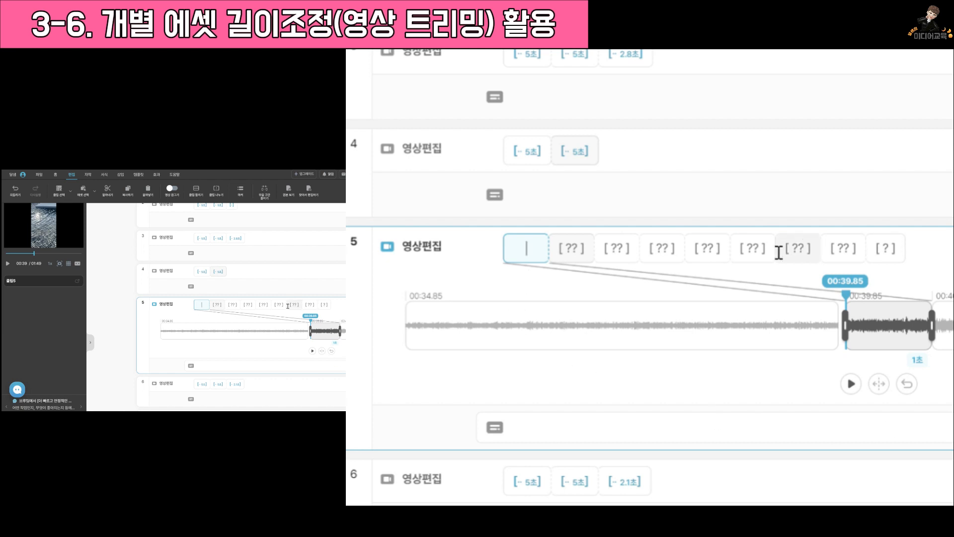
mouse_move(779, 253)
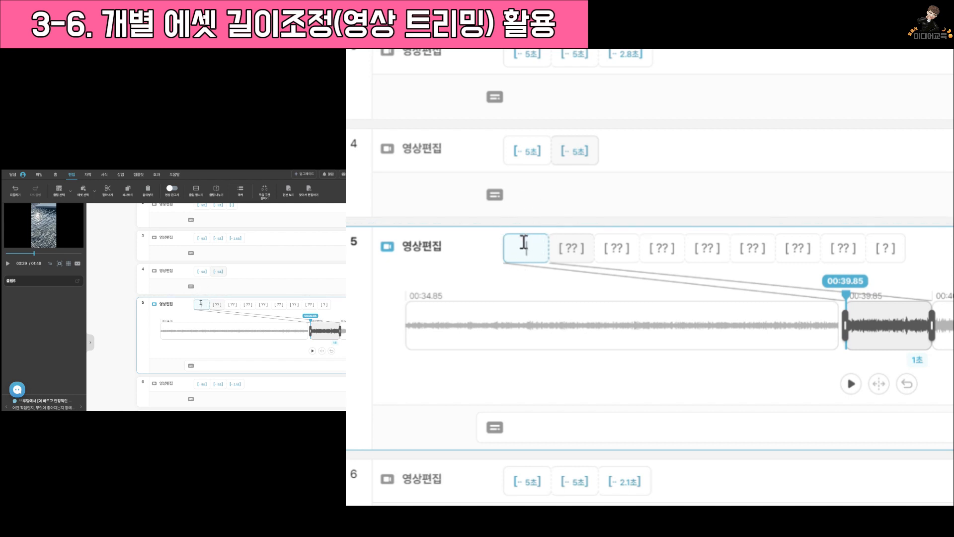
left_click(313, 352)
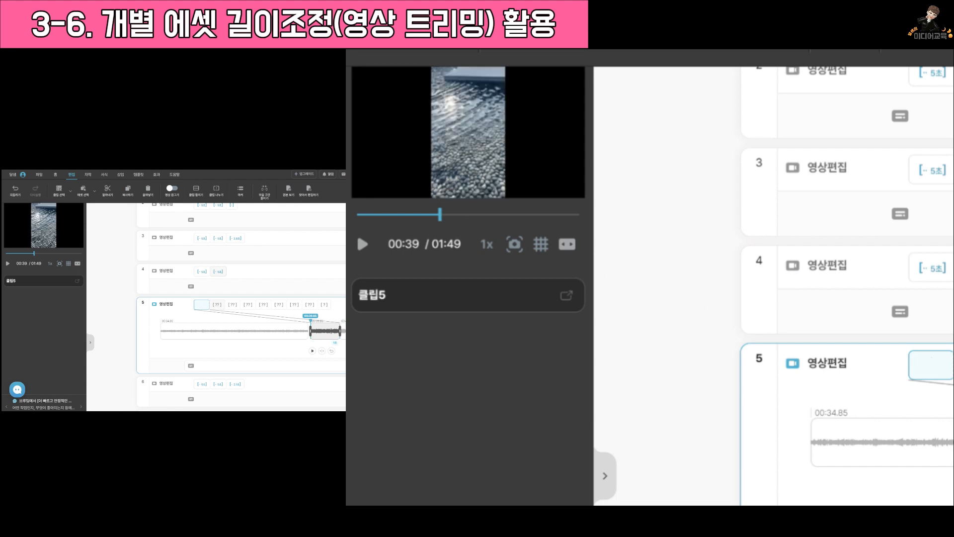
left_click(313, 351)
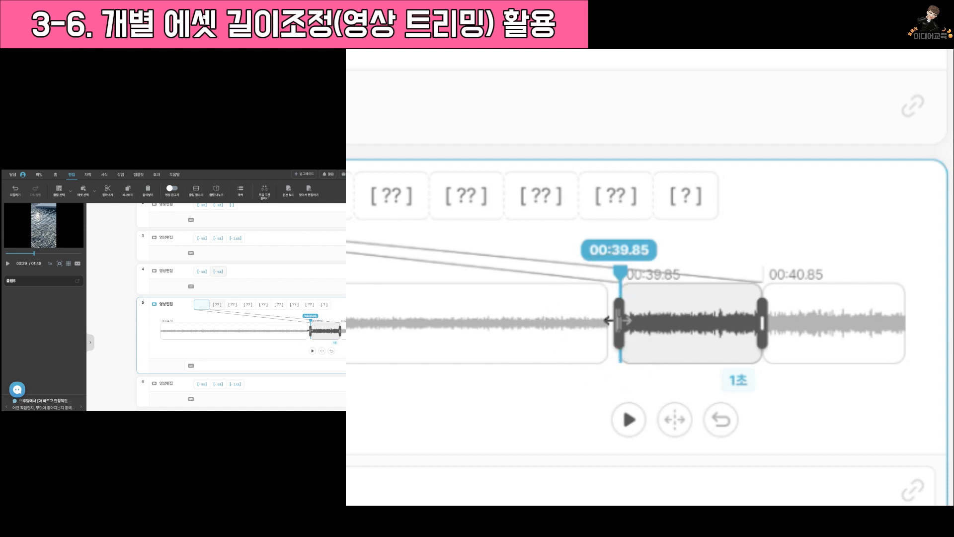
- Try a start trim on clip 5's first segment, reset it, trim the start again to leave about 0.31 seconds, and close the detailed editing
left_click_drag(620, 321, 709, 329)
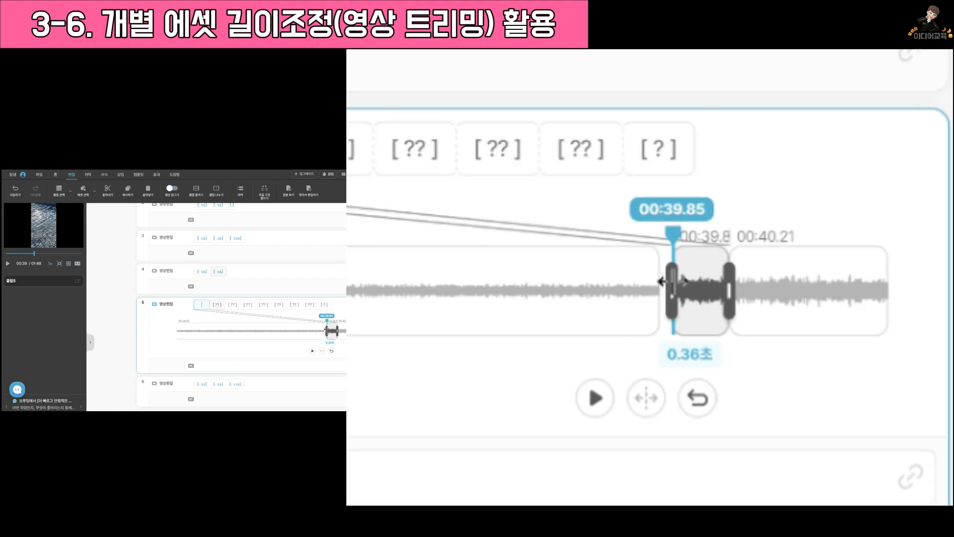
left_click(332, 352)
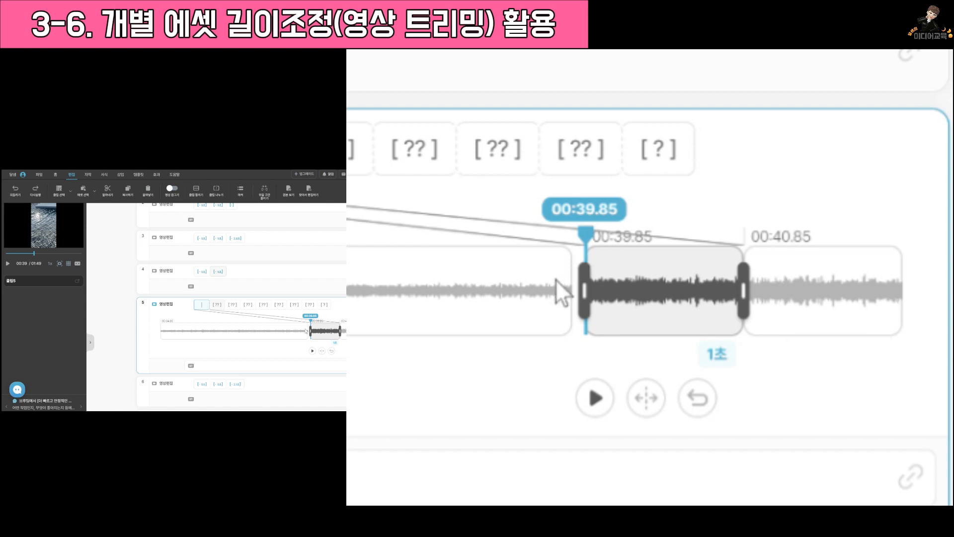
left_click_drag(309, 330, 328, 330)
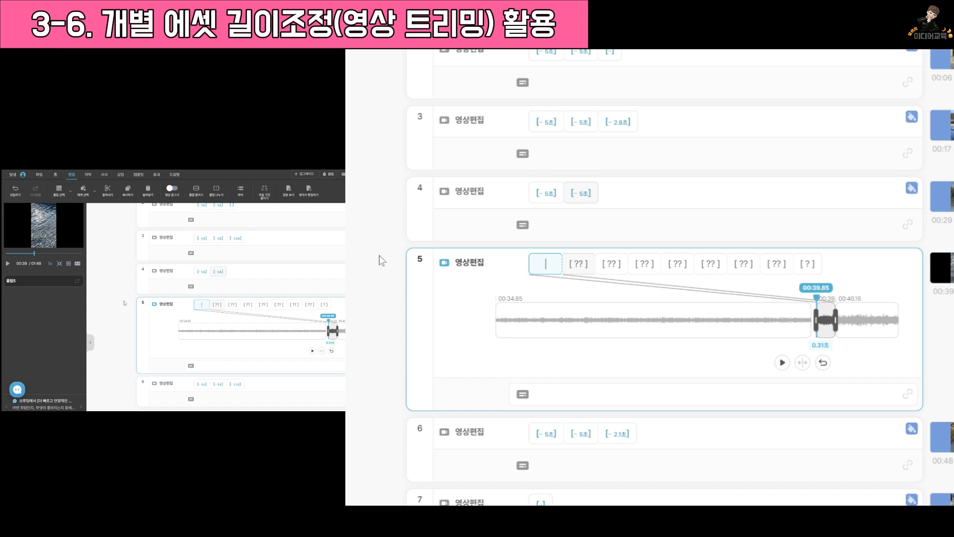
left_click(124, 303)
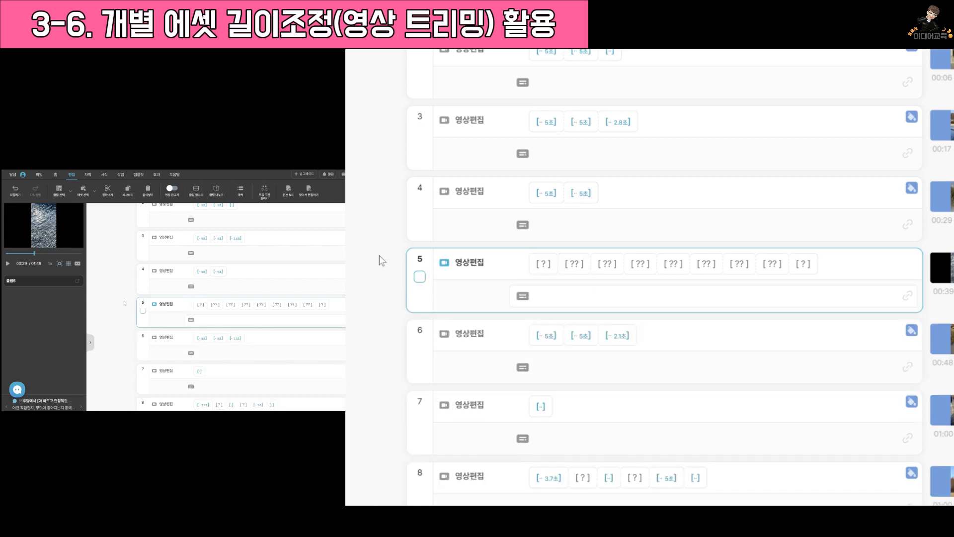